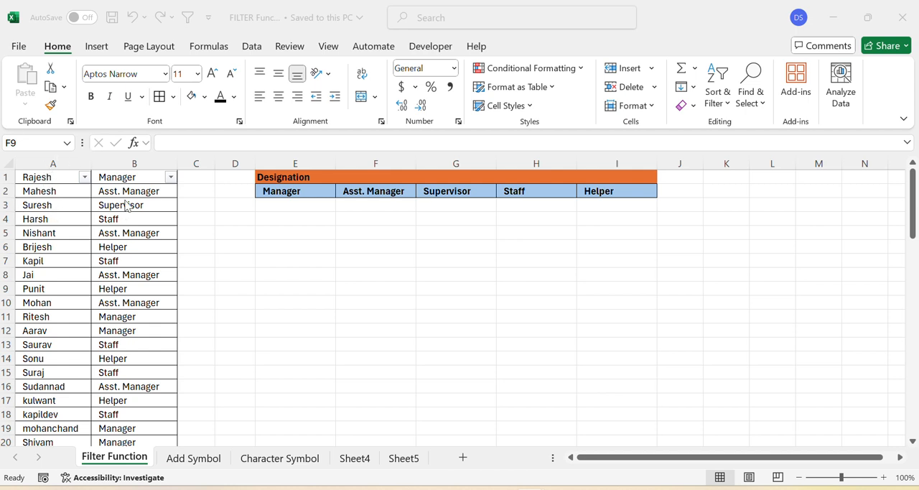
{"action": "left_click", "coordinate": [914, 190]}
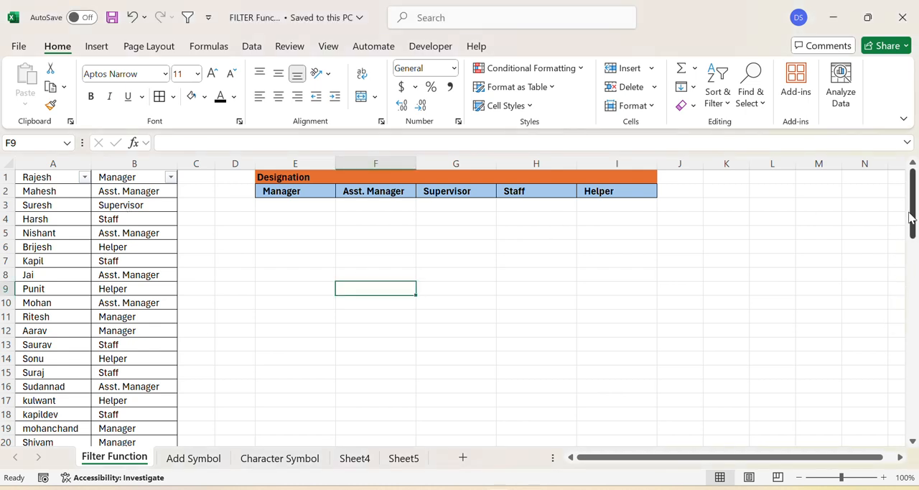
{"action": "left_click_drag", "start_coordinate": [915, 195], "coordinate": [914, 164]}
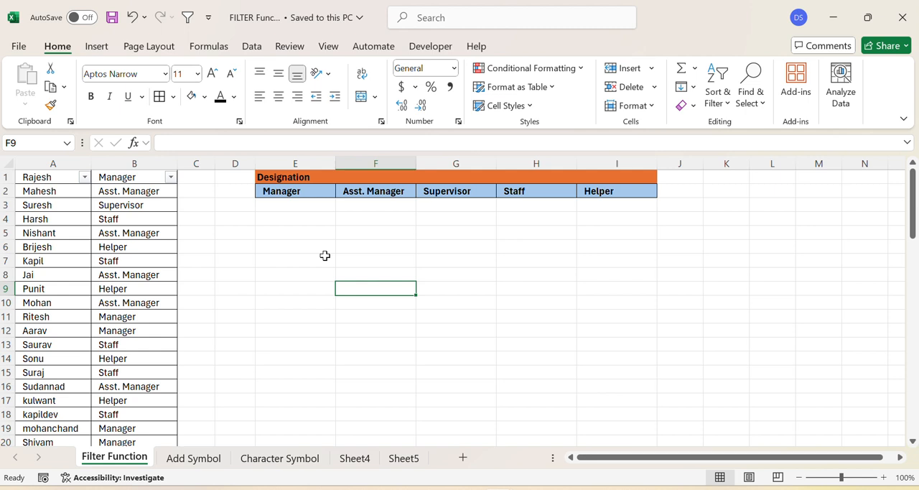
Step: Start a FILTER formula in E3, under the Manager heading, with the name range A1:A71 as its array
{"action": "left_click", "coordinate": [316, 206]}
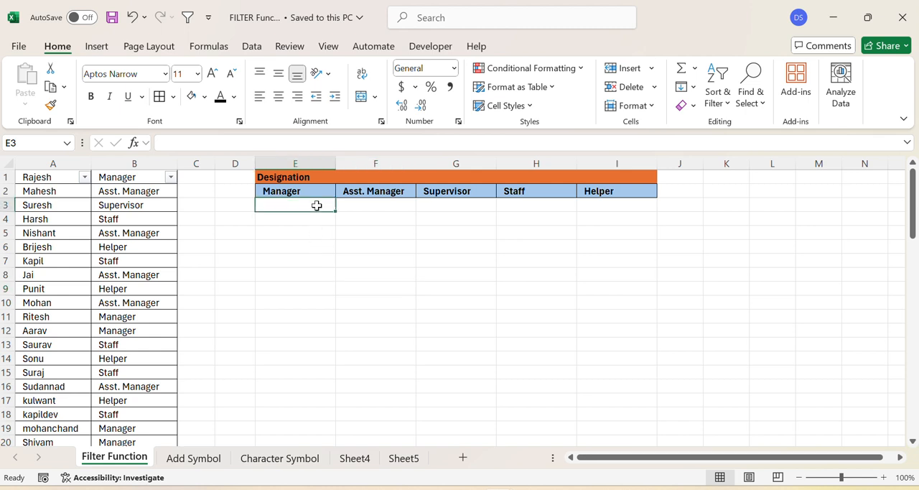
{"action": "type", "text": "="}
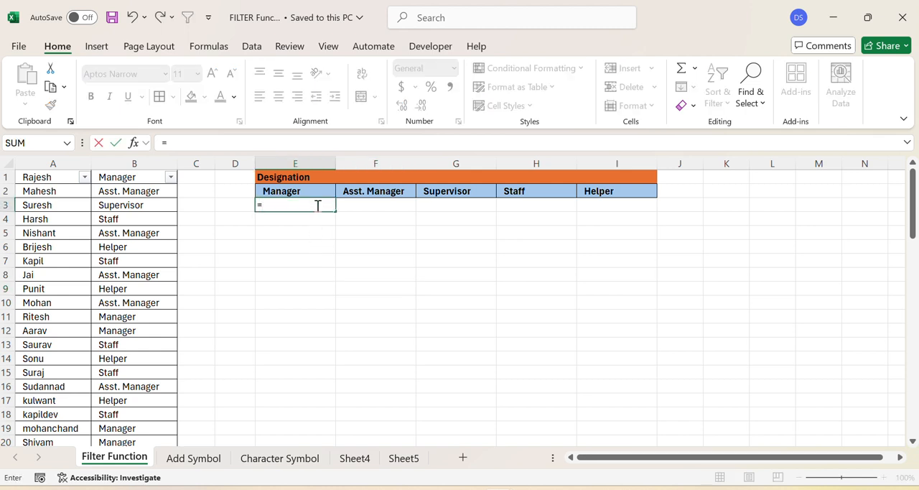
{"action": "type", "text": "fil"}
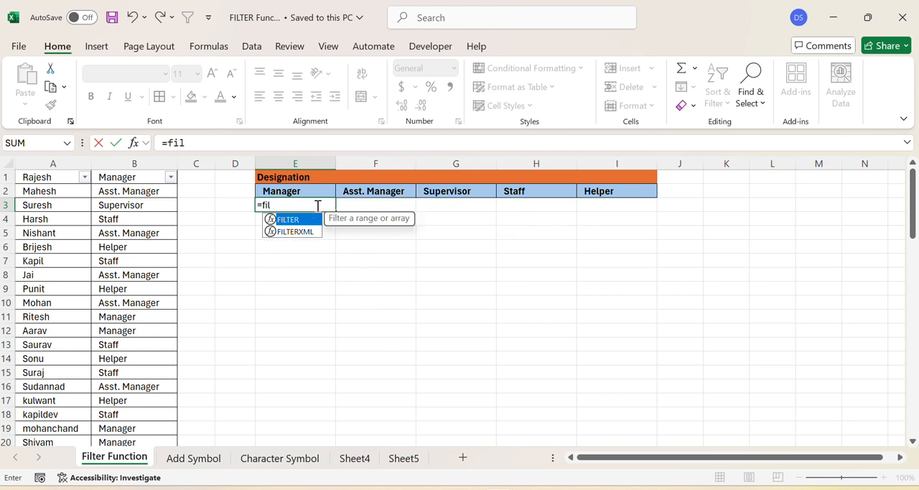
{"action": "key", "text": "Tab"}
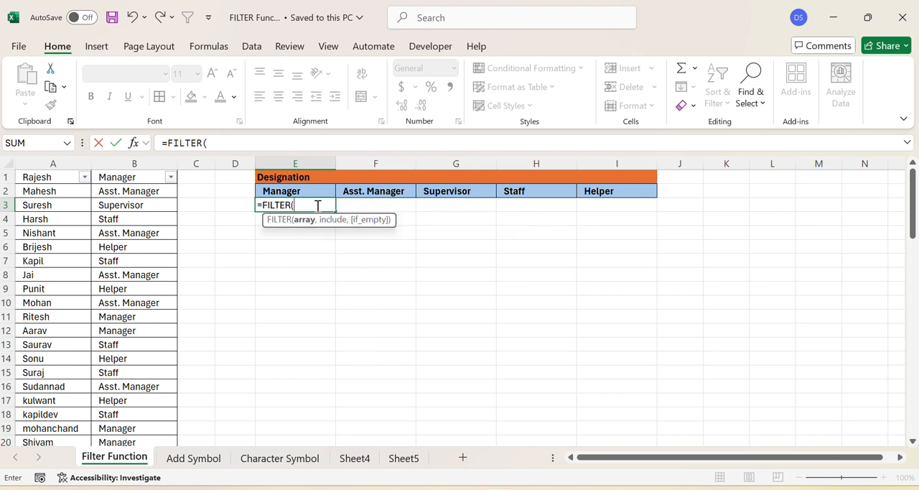
{"action": "left_click", "coordinate": [48, 180]}
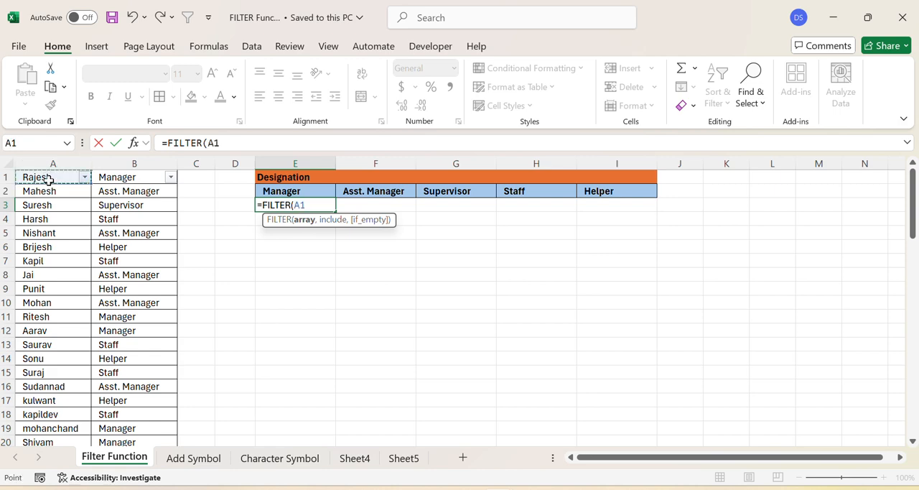
{"action": "key", "text": "ctrl+shift+Down"}
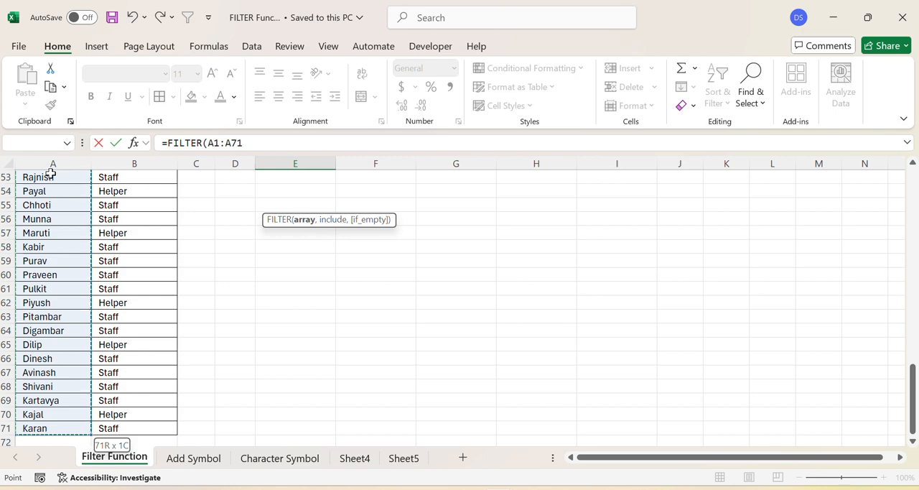
{"action": "type", "text": ","}
Step: Complete the E3 formula with the include condition B1:B71=E2 and enter it
{"action": "left_click", "coordinate": [154, 217]}
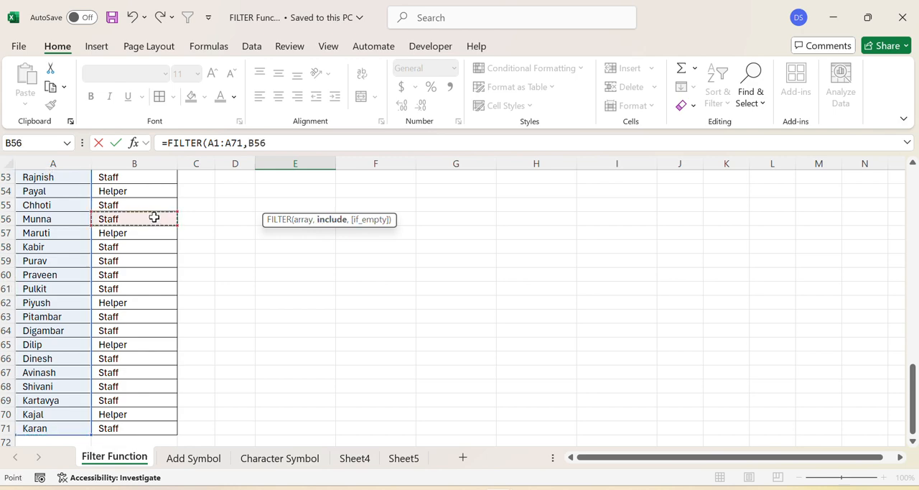
{"action": "key", "text": "ctrl+Up"}
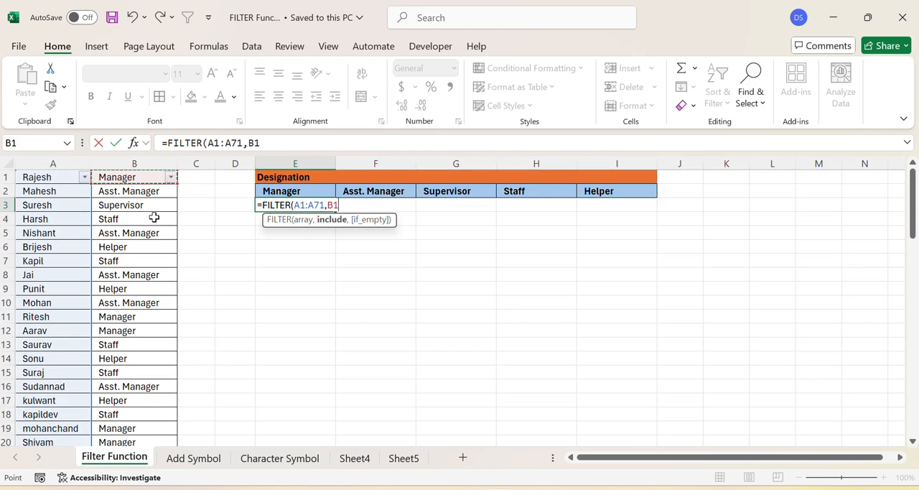
{"action": "key", "text": "ctrl+shift+Down"}
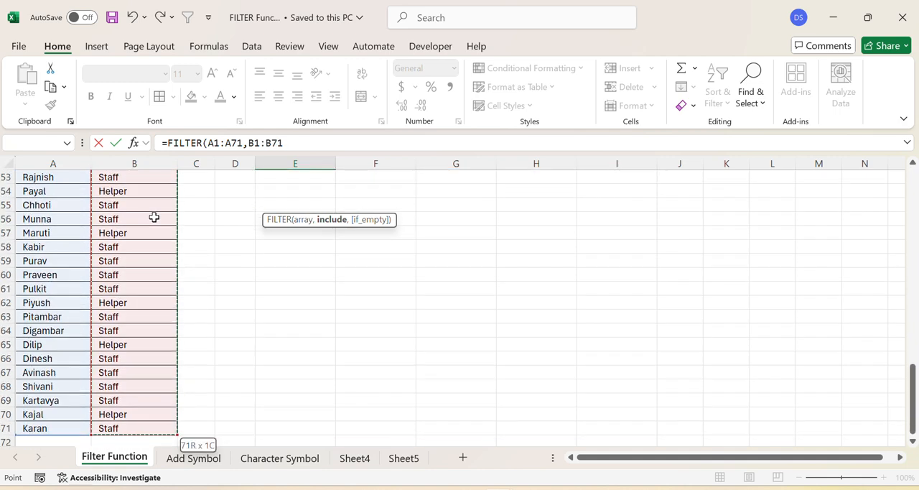
{"action": "type", "text": "="}
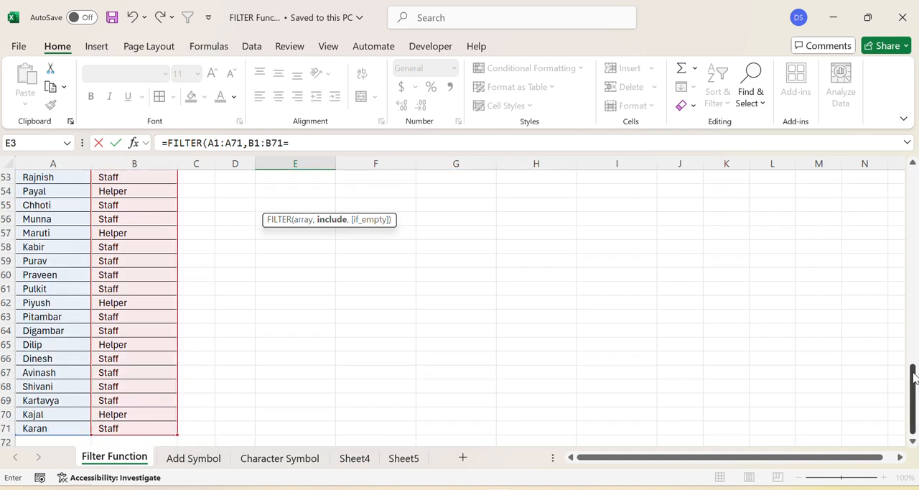
{"action": "left_click_drag", "start_coordinate": [914, 378], "coordinate": [888, 175]}
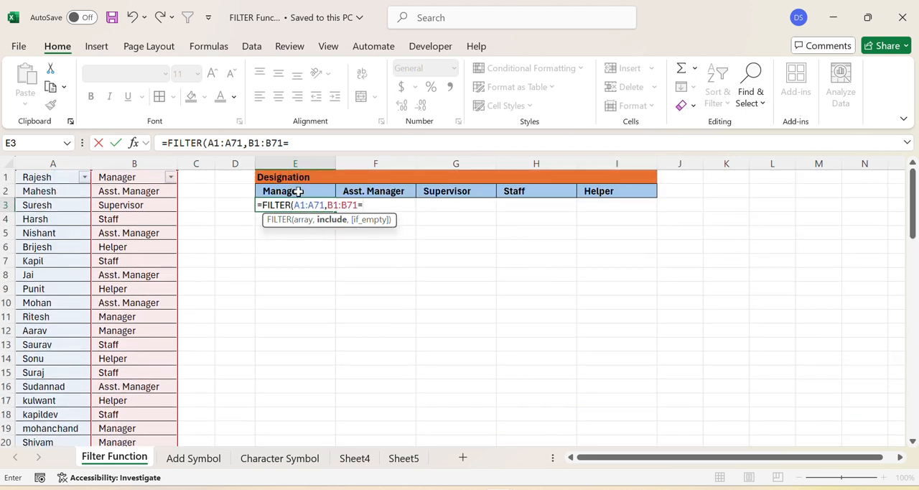
{"action": "left_click", "coordinate": [298, 191]}
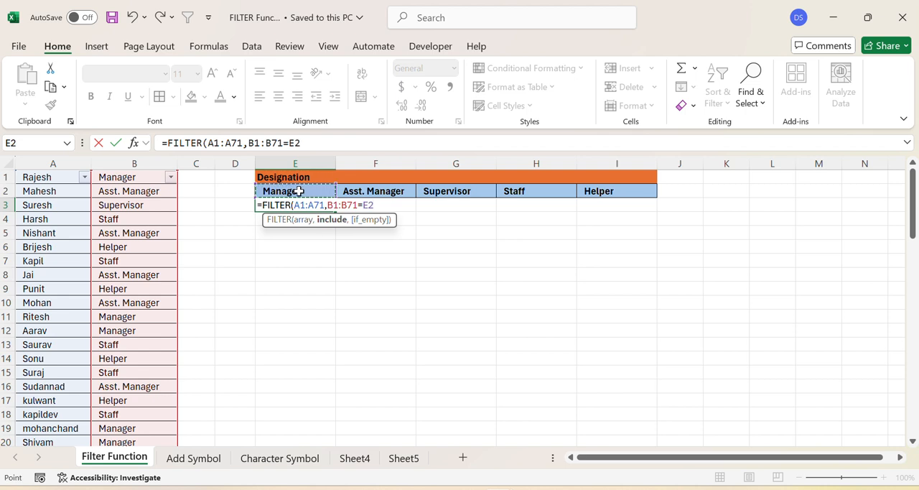
{"action": "type", "text": ")"}
{"action": "key", "text": "Return"}
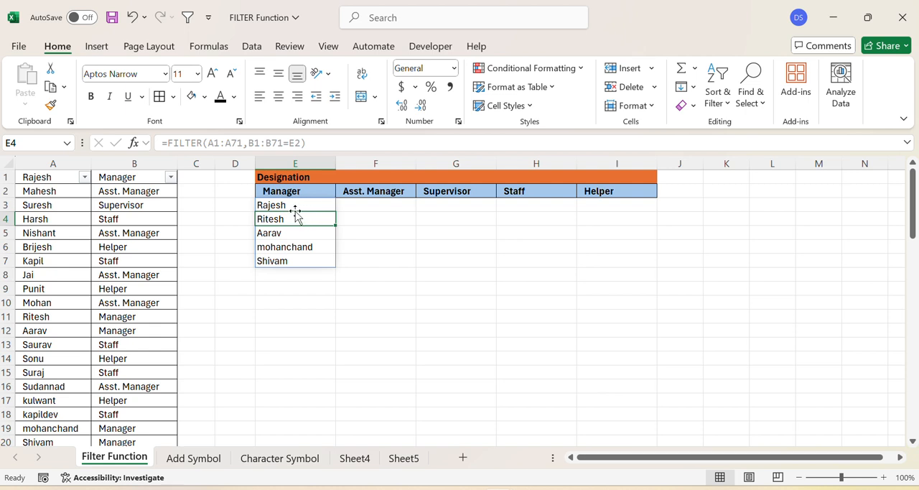
{"action": "left_click", "coordinate": [299, 342]}
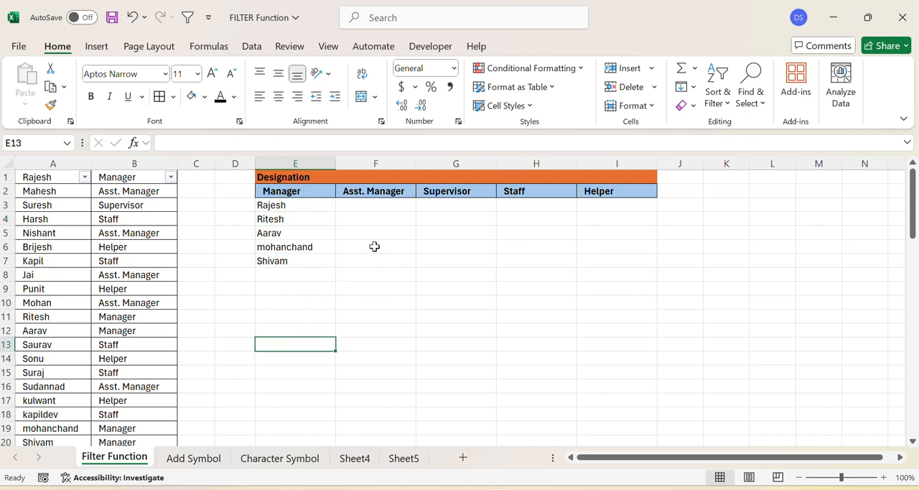
Step: Make both ranges in the E3 formula absolute, giving =FILTER($A$1:$A$71,$B$1:$B$71=E2)
{"action": "left_click", "coordinate": [272, 208]}
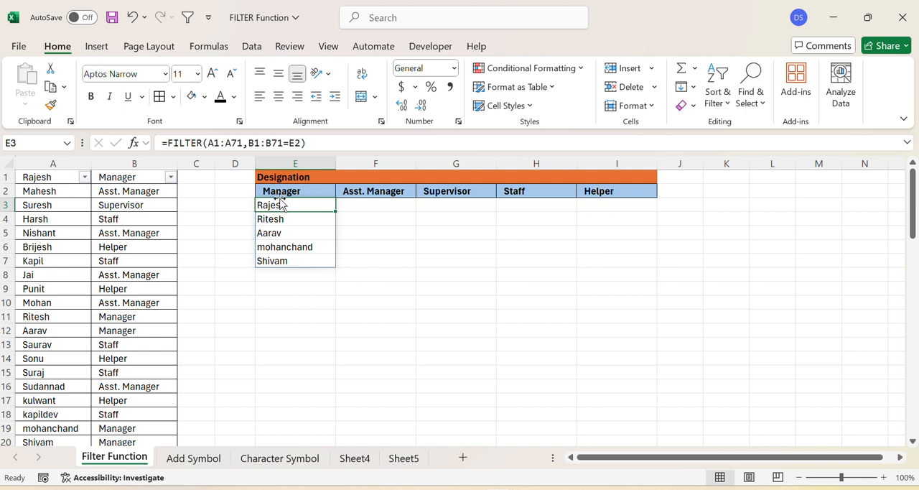
{"action": "left_click", "coordinate": [436, 296]}
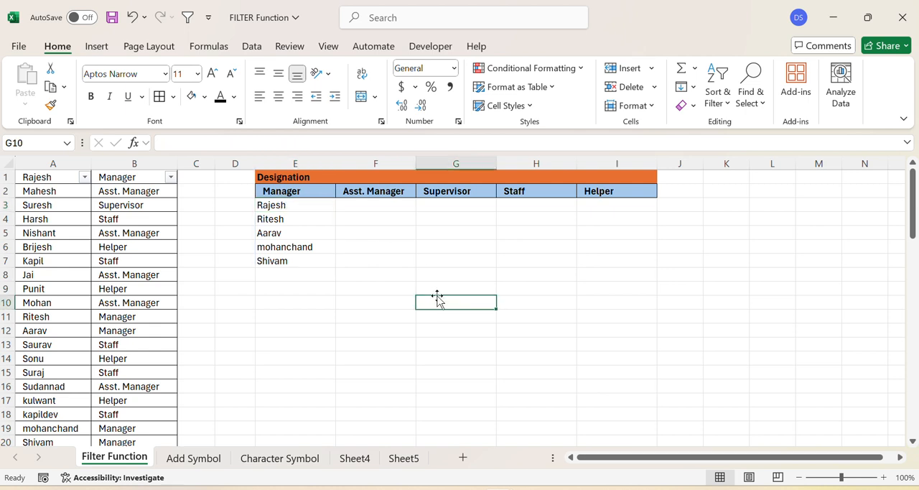
{"action": "left_click", "coordinate": [298, 208]}
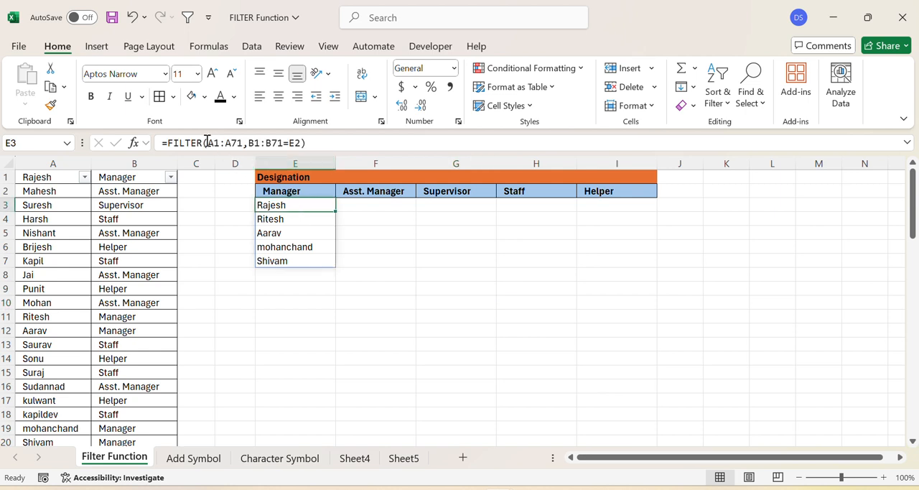
{"action": "left_click", "coordinate": [209, 143]}
{"action": "left_click_drag", "start_coordinate": [214, 143], "coordinate": [245, 143]}
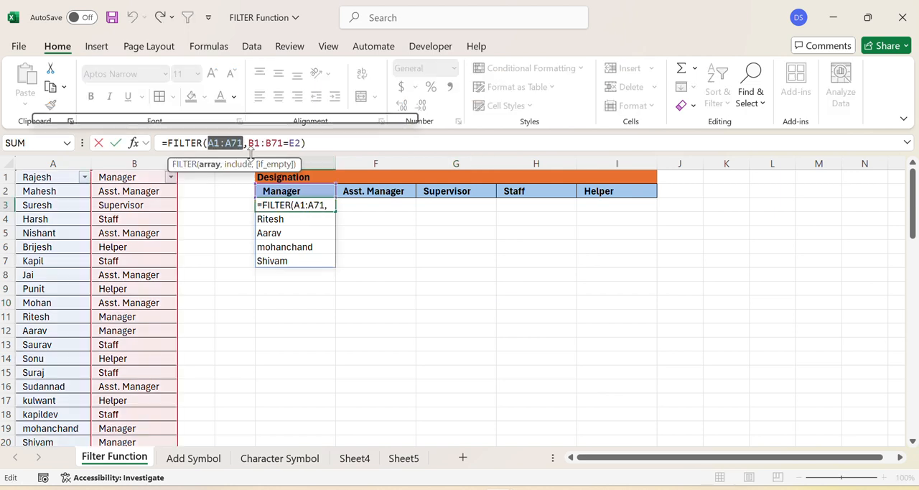
{"action": "key", "text": "F4"}
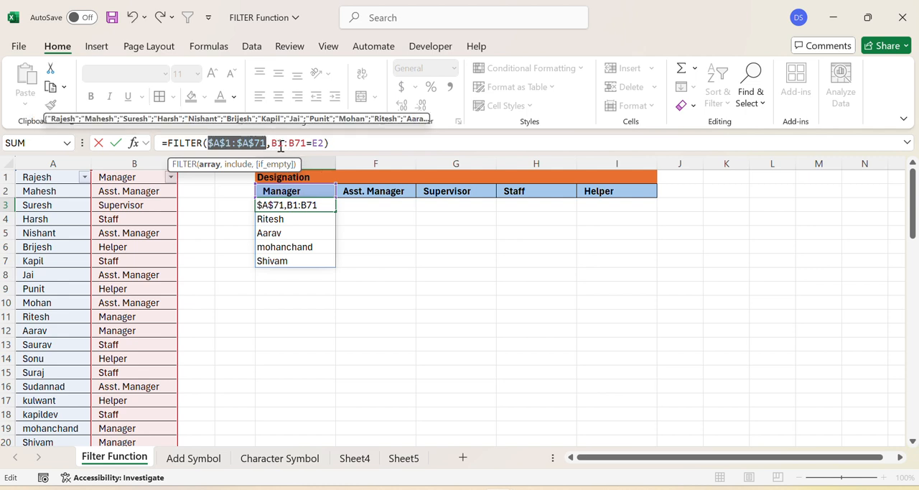
{"action": "left_click_drag", "start_coordinate": [273, 143], "coordinate": [308, 143]}
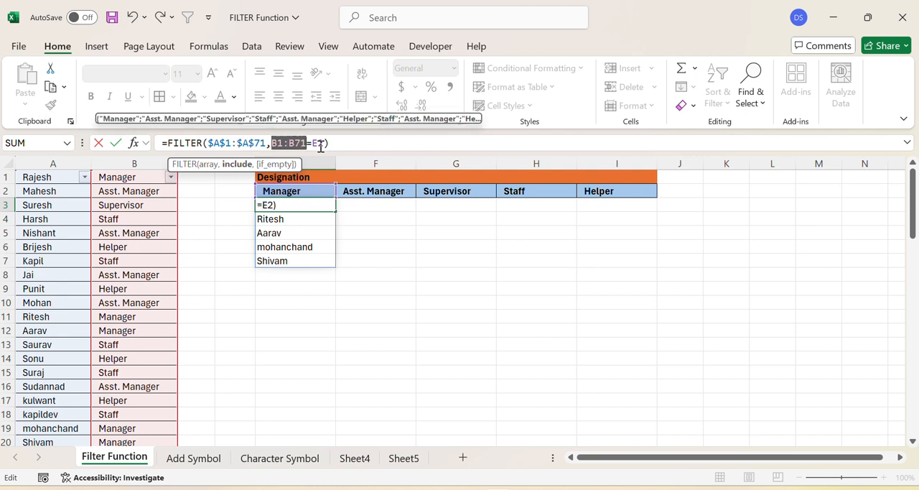
{"action": "key", "text": "F4"}
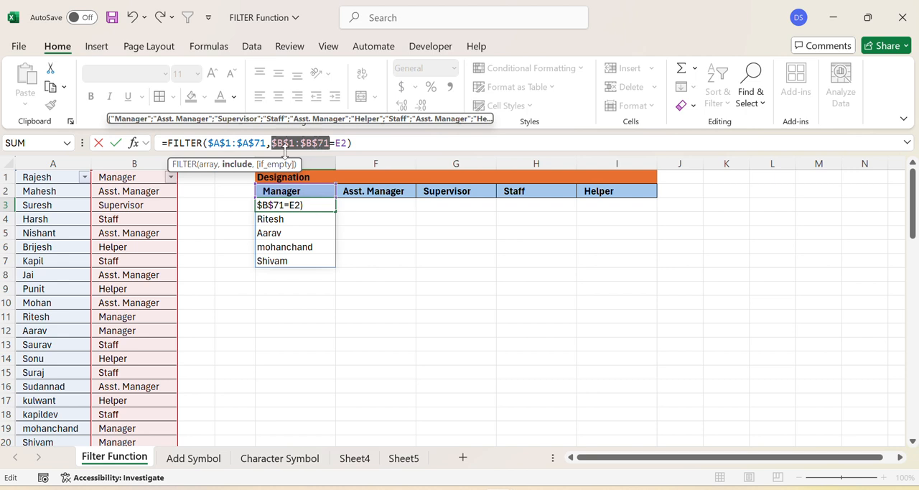
{"action": "key", "text": "Return"}
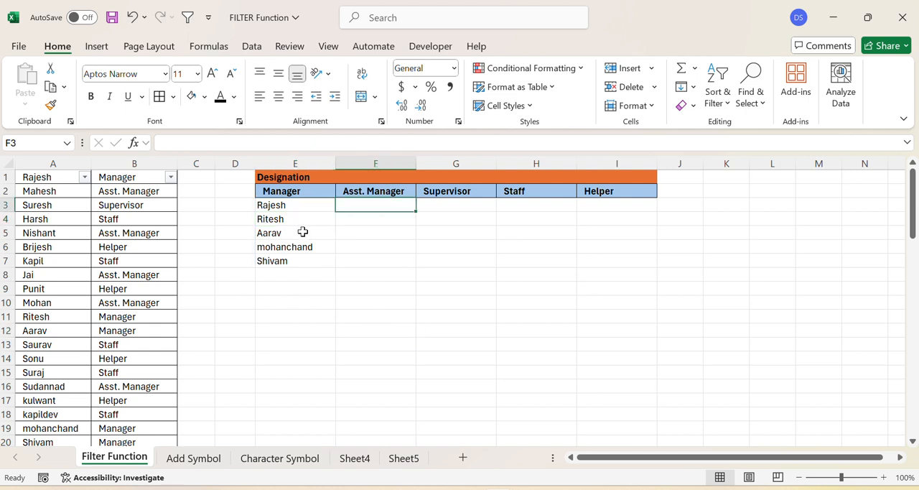
Step: Copy the FILTER formula from E3 to F3:I3, under the Asst. Manager, Supervisor, Staff and Helper headings
{"action": "left_click", "coordinate": [289, 206]}
{"action": "key", "text": "ctrl+c"}
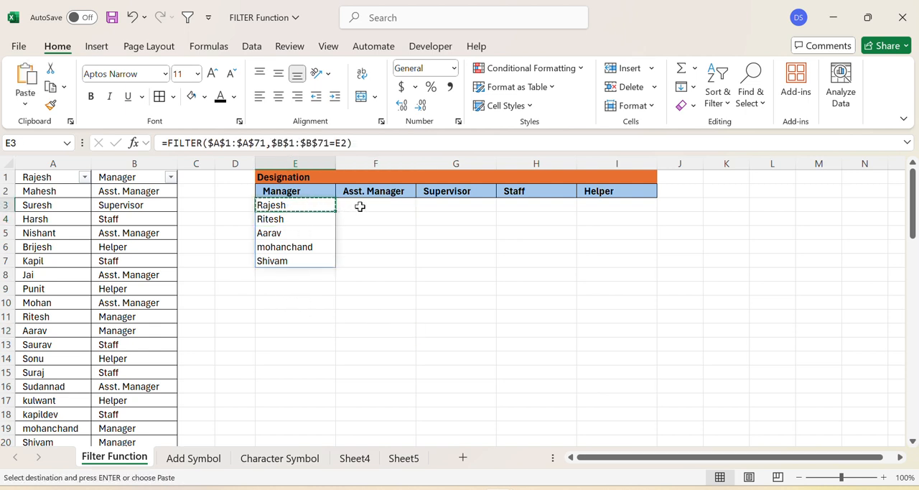
{"action": "left_click_drag", "start_coordinate": [361, 206], "coordinate": [627, 202]}
{"action": "key", "text": "ctrl+v"}
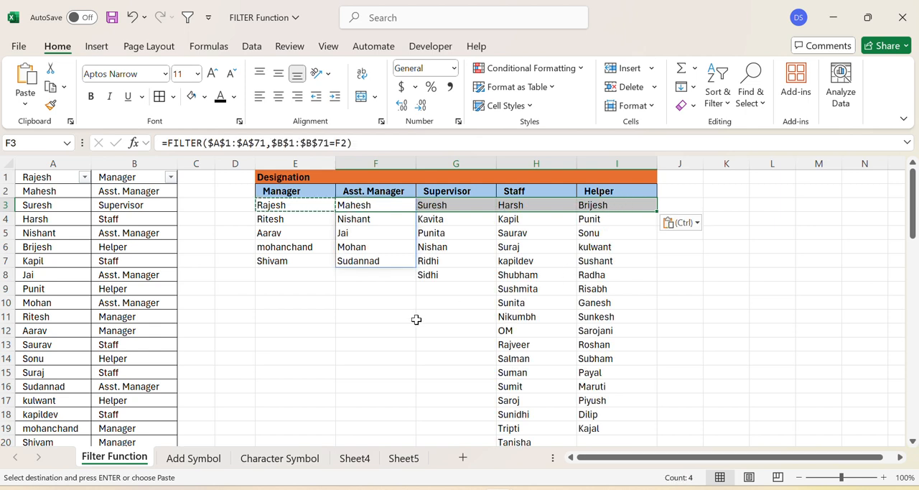
{"action": "left_click", "coordinate": [388, 331]}
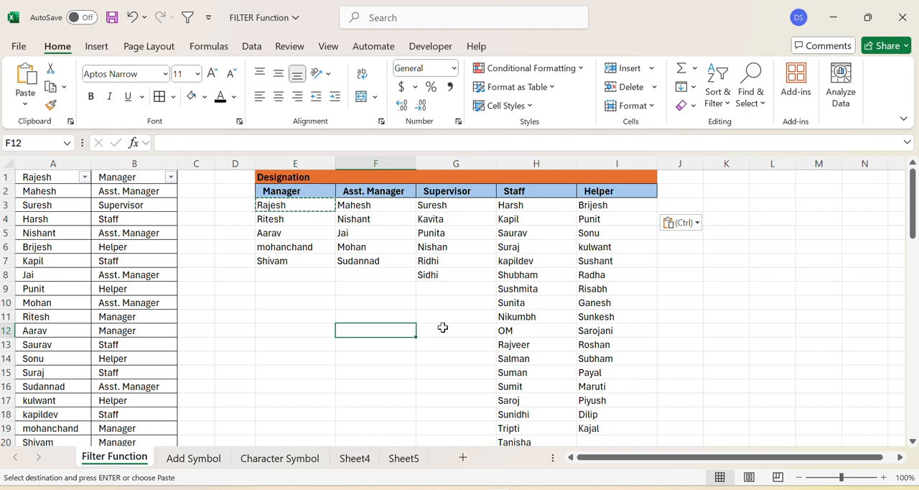
Step: Switch to the Add Symbol sheet and delete the formula in C2 beside the first mark
{"action": "left_click", "coordinate": [192, 459]}
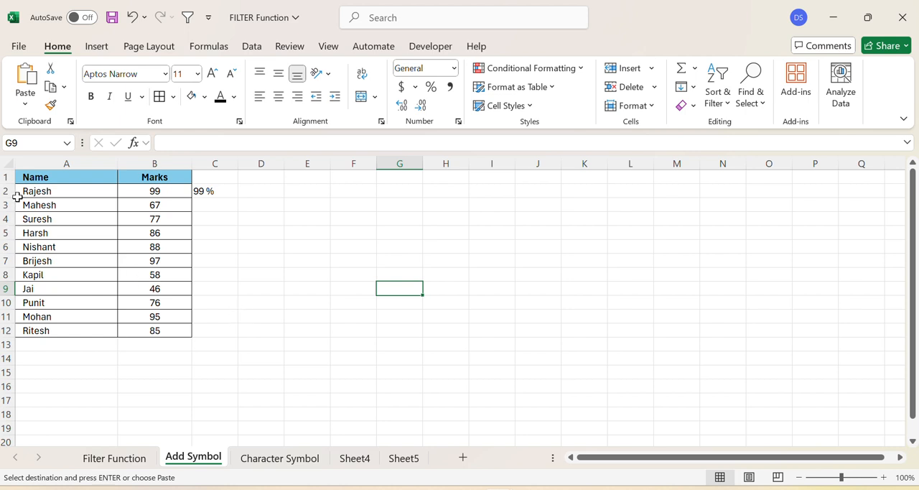
{"action": "left_click", "coordinate": [61, 163]}
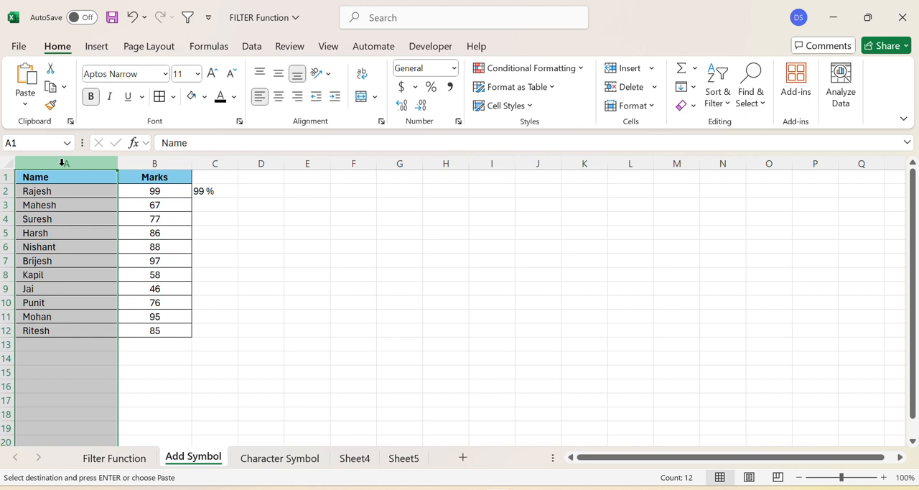
{"action": "left_click", "coordinate": [81, 221]}
{"action": "left_click", "coordinate": [173, 216]}
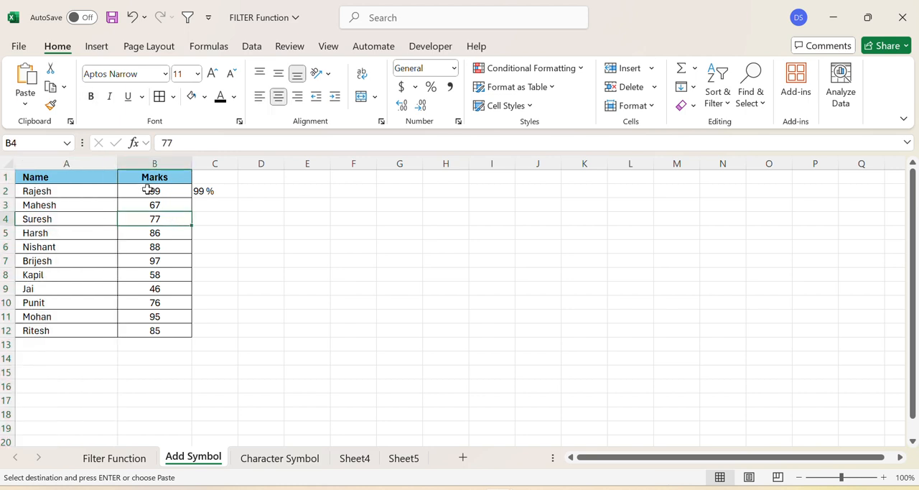
{"action": "left_click_drag", "start_coordinate": [149, 191], "coordinate": [148, 331]}
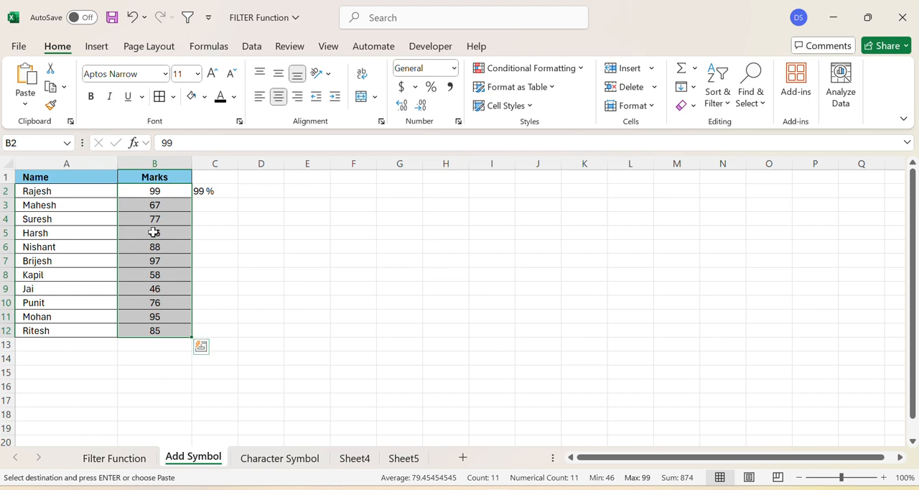
{"action": "left_click", "coordinate": [243, 272]}
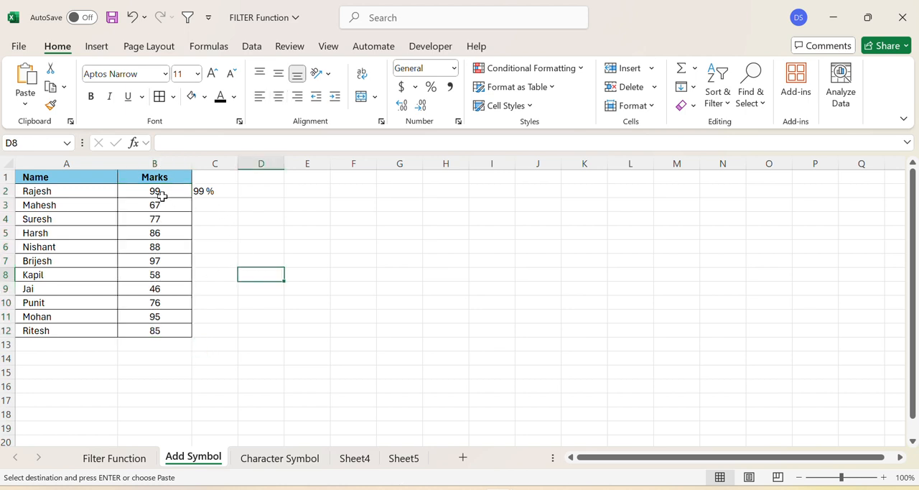
{"action": "left_click", "coordinate": [206, 190]}
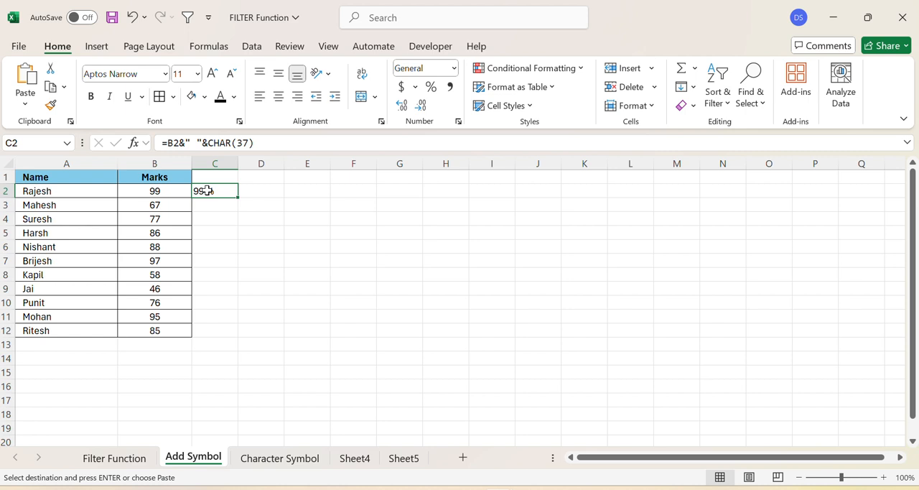
{"action": "key", "text": "Delete"}
{"action": "left_click_drag", "start_coordinate": [255, 265], "coordinate": [255, 273]}
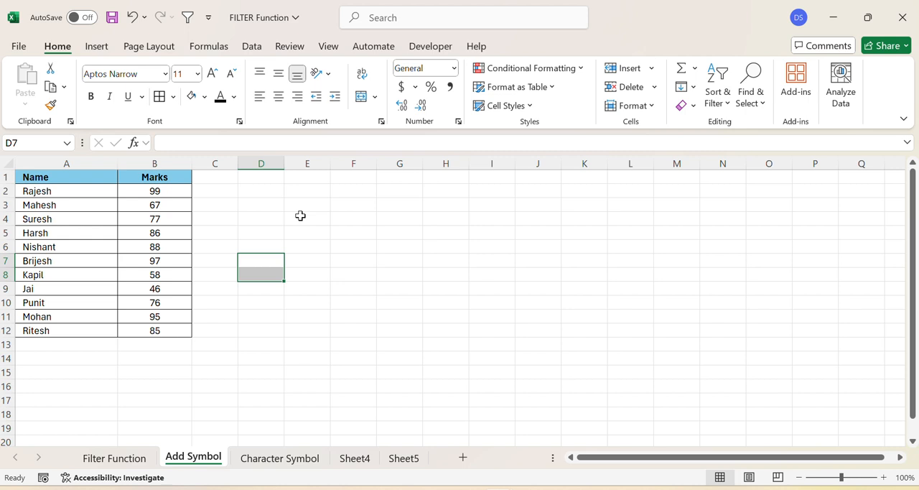
{"action": "left_click", "coordinate": [382, 18]}
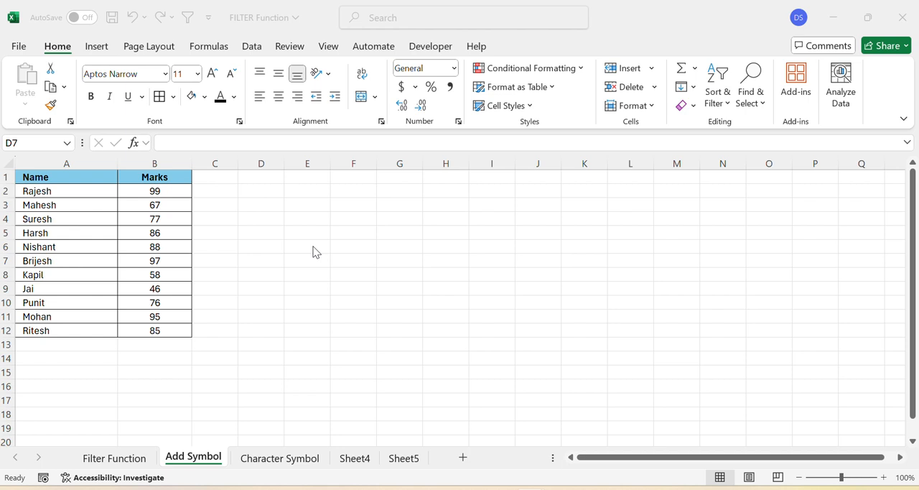
Step: Look up the per cent sign's character code and its CHAR formula on the Character Symbol sheet
{"action": "left_click", "coordinate": [256, 459]}
{"action": "left_click", "coordinate": [293, 463]}
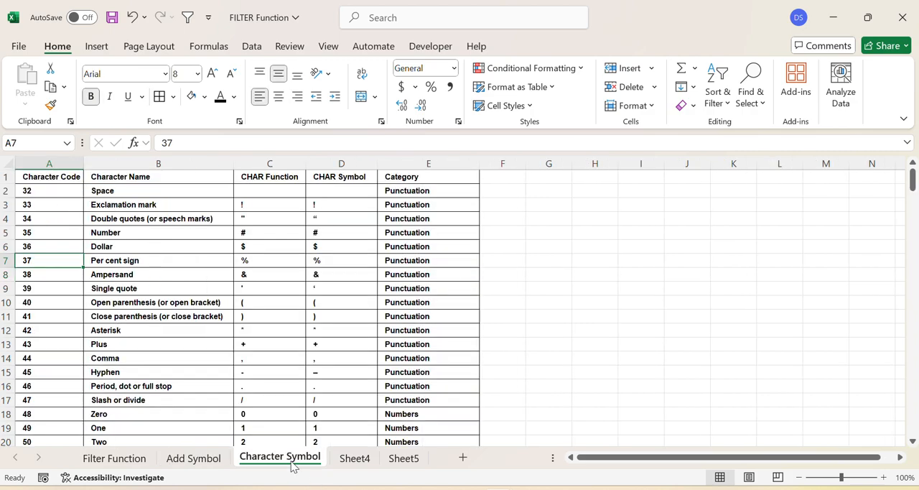
{"action": "mouse_move", "coordinate": [912, 188]}
{"action": "left_mouse_down"}
{"action": "mouse_move", "coordinate": [888, 244]}
{"action": "mouse_move", "coordinate": [911, 179]}
{"action": "left_mouse_up"}
{"action": "left_click", "coordinate": [261, 261]}
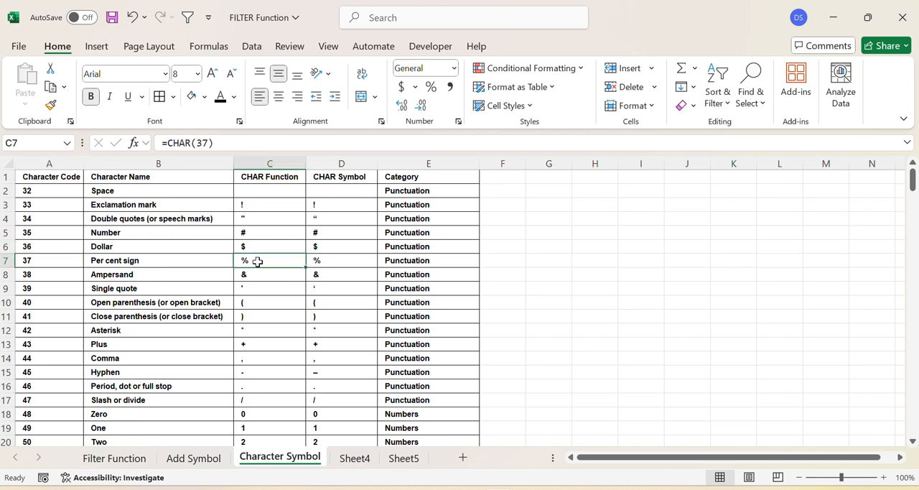
{"action": "left_click", "coordinate": [41, 262]}
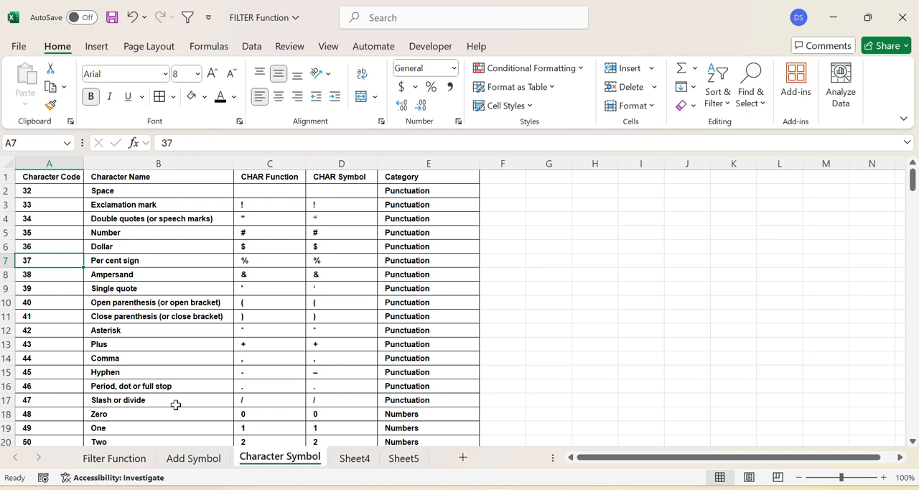
Step: Enter =B2&CHAR(37) in C2 of the Add Symbol sheet to append a per cent sign to the first mark
{"action": "left_click", "coordinate": [188, 460]}
{"action": "left_click", "coordinate": [213, 190]}
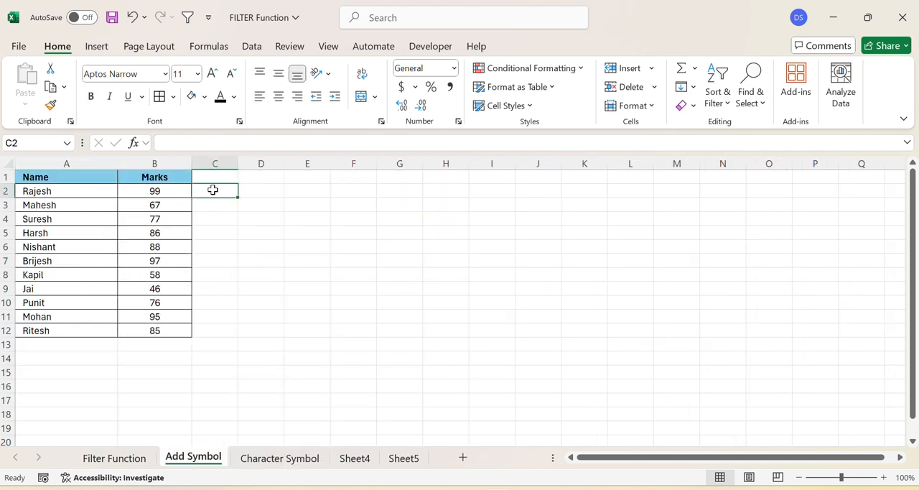
{"action": "type", "text": "="}
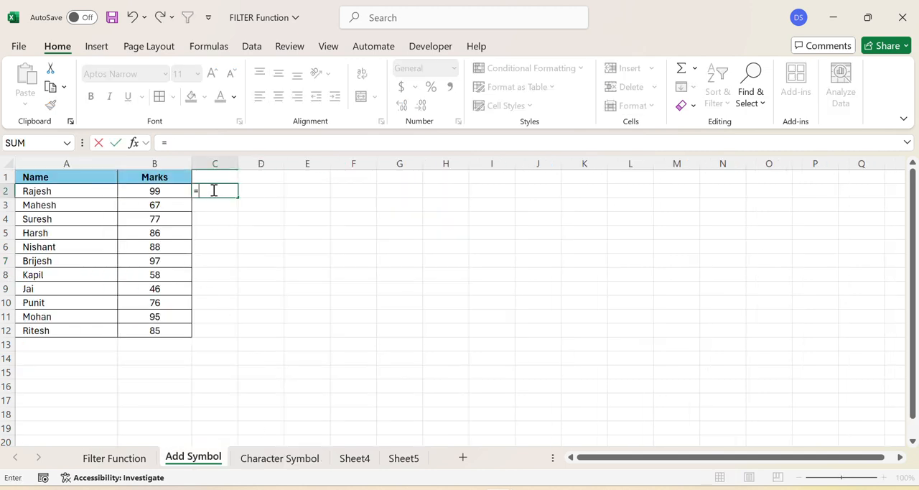
{"action": "left_click", "coordinate": [165, 192]}
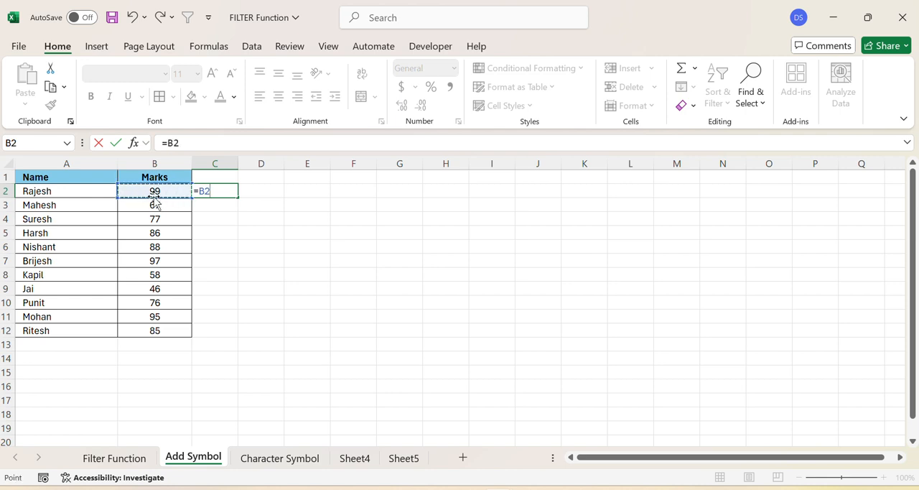
{"action": "type", "text": "&"}
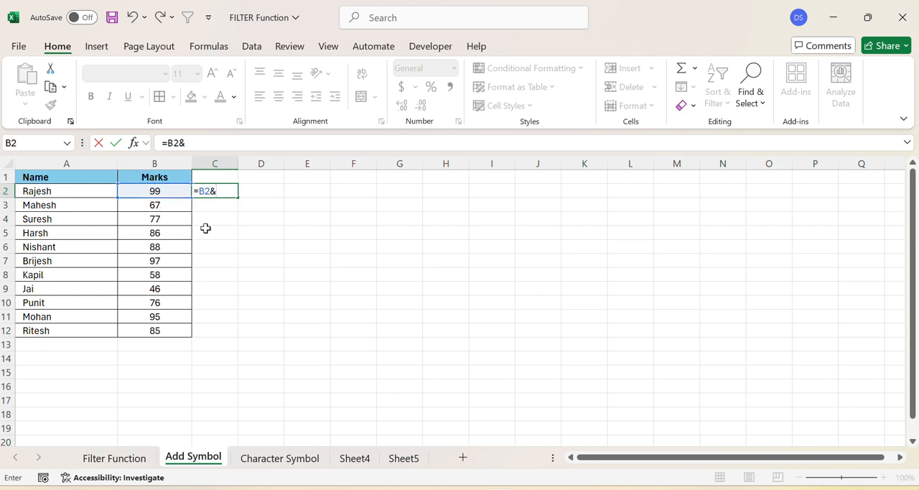
{"action": "type", "text": "char"}
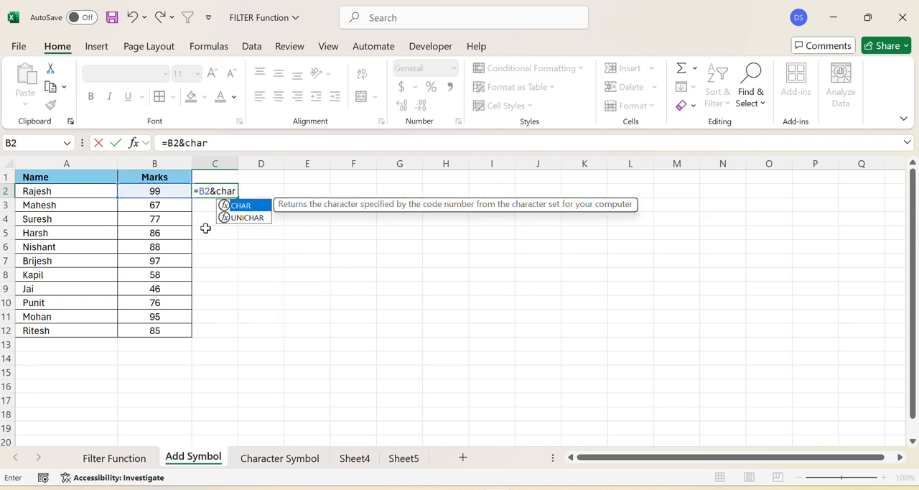
{"action": "key", "text": "Tab"}
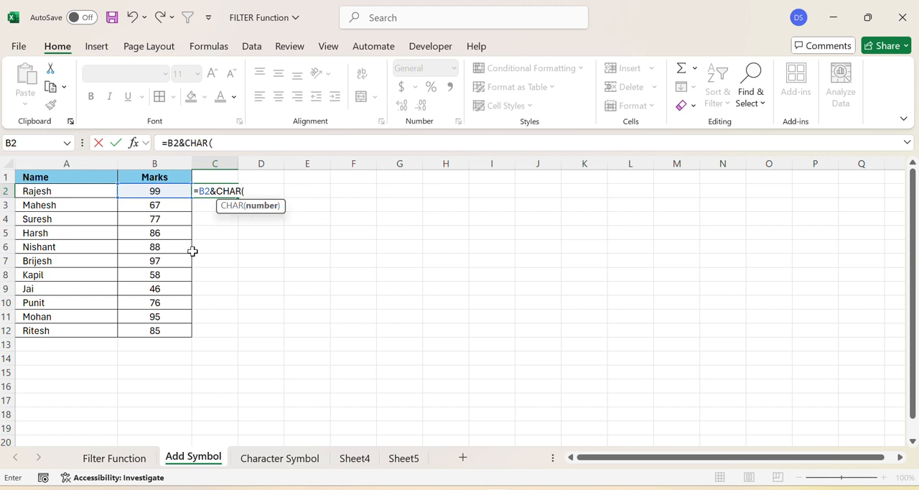
{"action": "type", "text": "37)"}
{"action": "key", "text": "Return"}
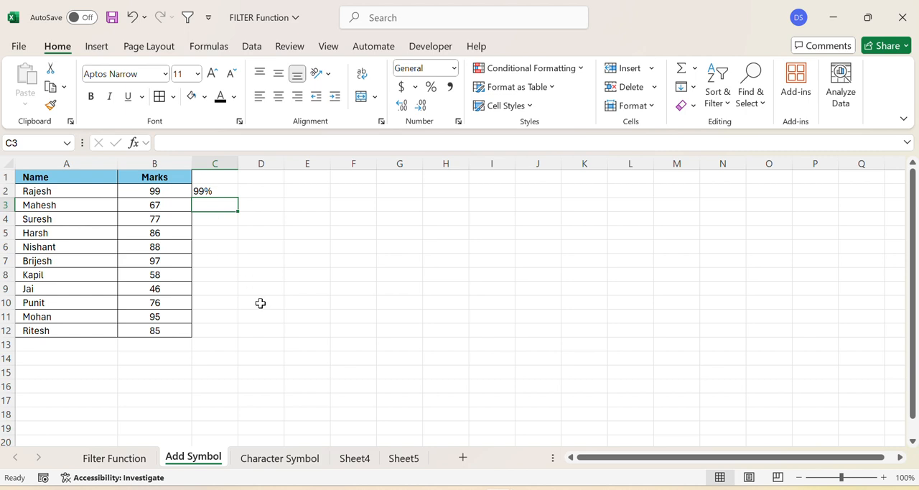
Step: Copy the C2 formula to C3:C12 beside the remaining marks
{"action": "left_click", "coordinate": [336, 298]}
{"action": "left_click", "coordinate": [222, 191]}
{"action": "key", "text": "ctrl+c"}
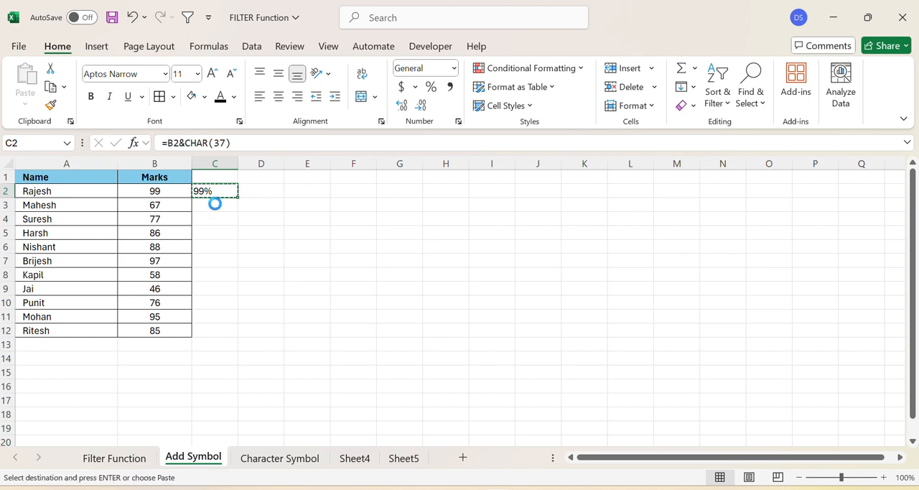
{"action": "left_click_drag", "start_coordinate": [213, 205], "coordinate": [207, 329]}
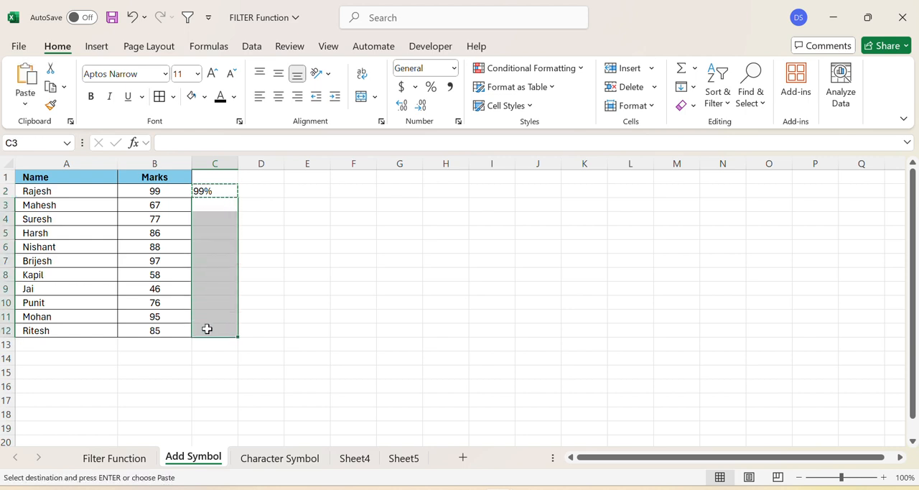
{"action": "key", "text": "ctrl+v"}
{"action": "left_click", "coordinate": [395, 301]}
{"action": "left_click", "coordinate": [357, 257]}
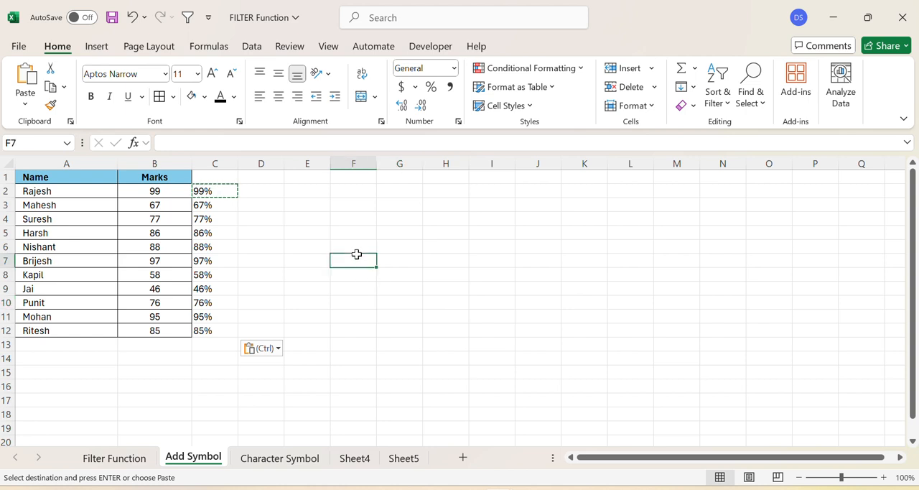
Step: Insert a space between the mark and the symbol in C2, making the formula =B2&" "&CHAR(37)
{"action": "left_click", "coordinate": [211, 191]}
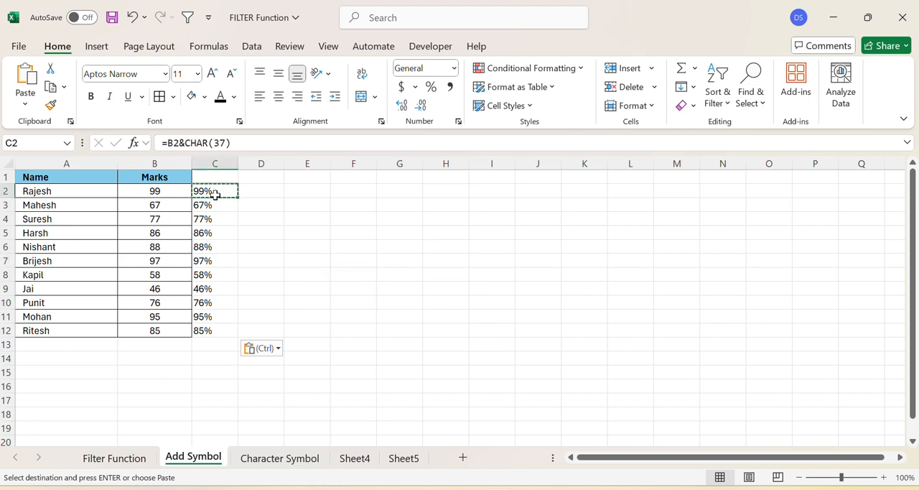
{"action": "left_click", "coordinate": [187, 142]}
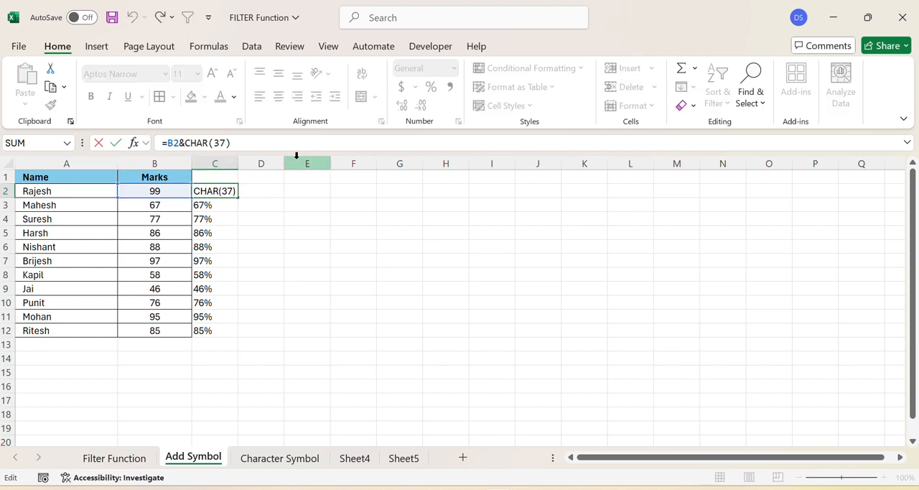
{"action": "type", "text": "\" \""}
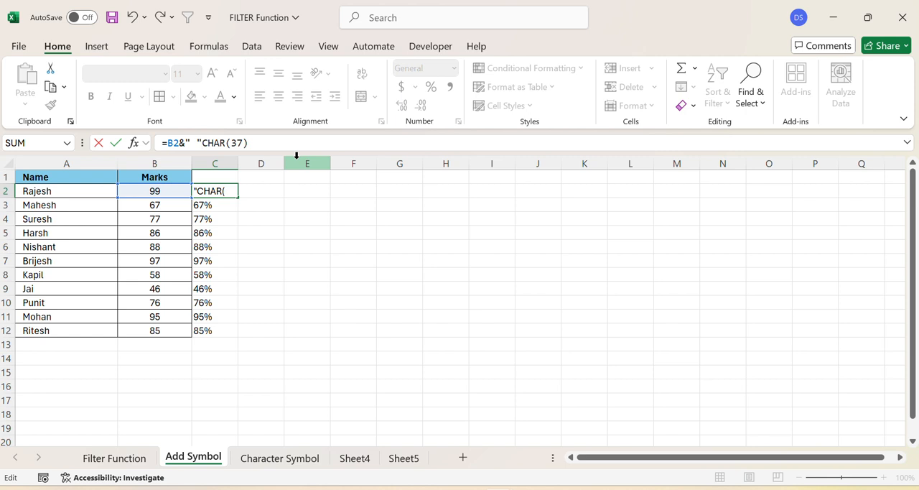
{"action": "type", "text": "&"}
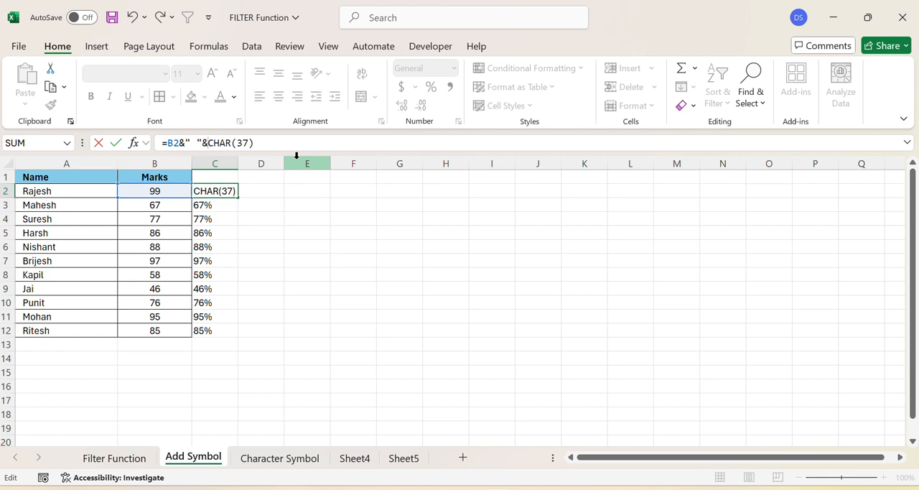
{"action": "key", "text": "Return"}
Step: Fill the spaced per cent formula from C2 down to C12
{"action": "left_click_drag", "start_coordinate": [204, 191], "coordinate": [214, 328]}
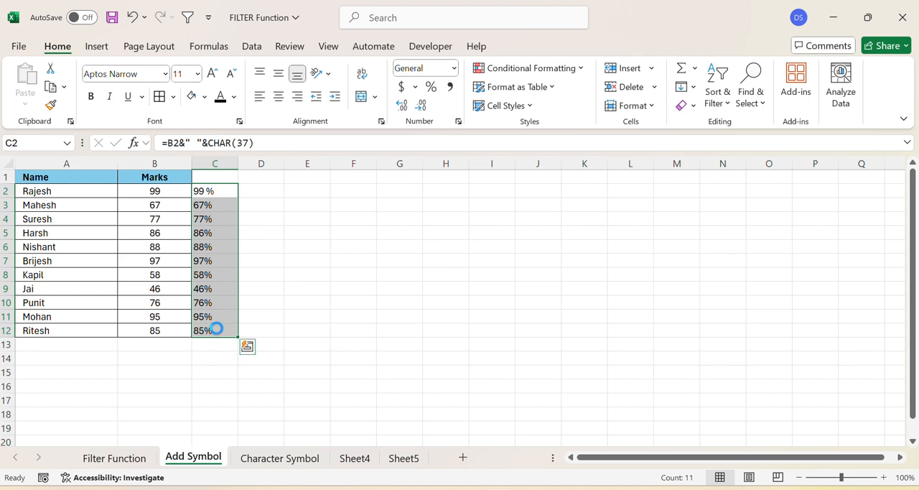
{"action": "key", "text": "ctrl+d"}
{"action": "left_click", "coordinate": [380, 287]}
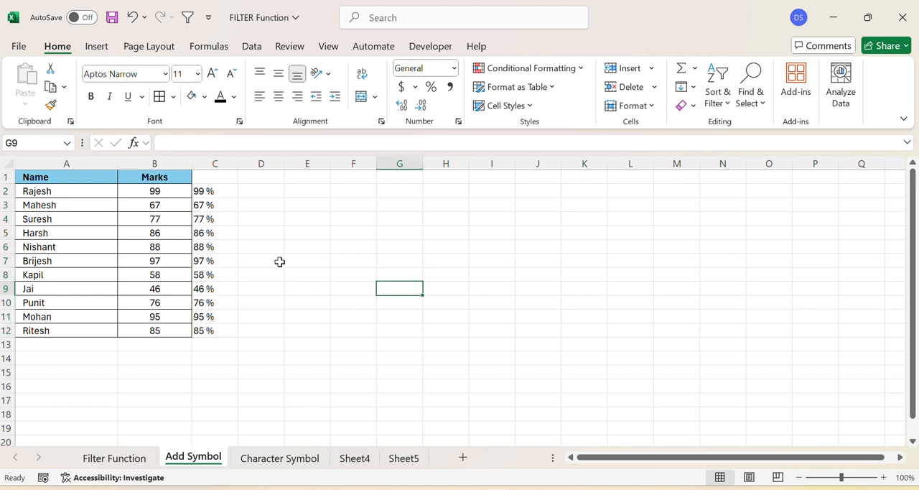
Step: Look up the number sign's code on the Character Symbol sheet and change the Add Symbol C2 formula to =B2&" "&CHAR(35)
{"action": "left_click", "coordinate": [286, 459]}
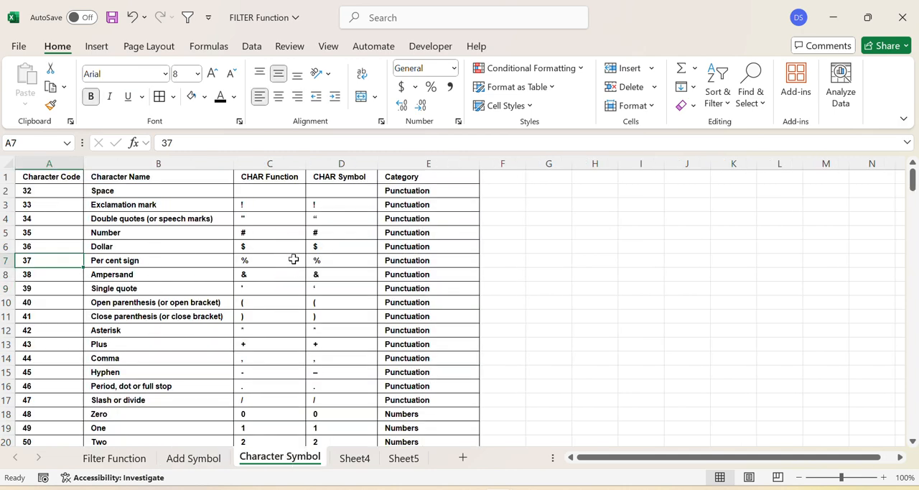
{"action": "left_click", "coordinate": [263, 233]}
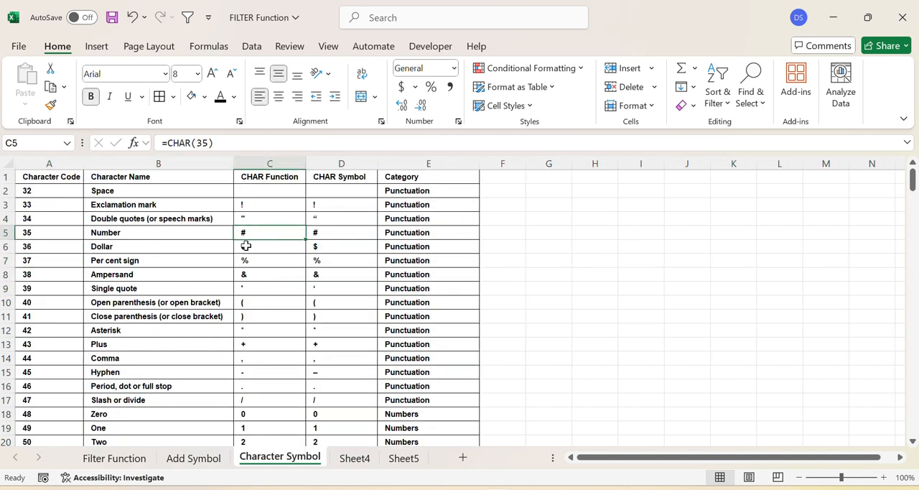
{"action": "left_click", "coordinate": [194, 462]}
{"action": "left_click", "coordinate": [209, 191]}
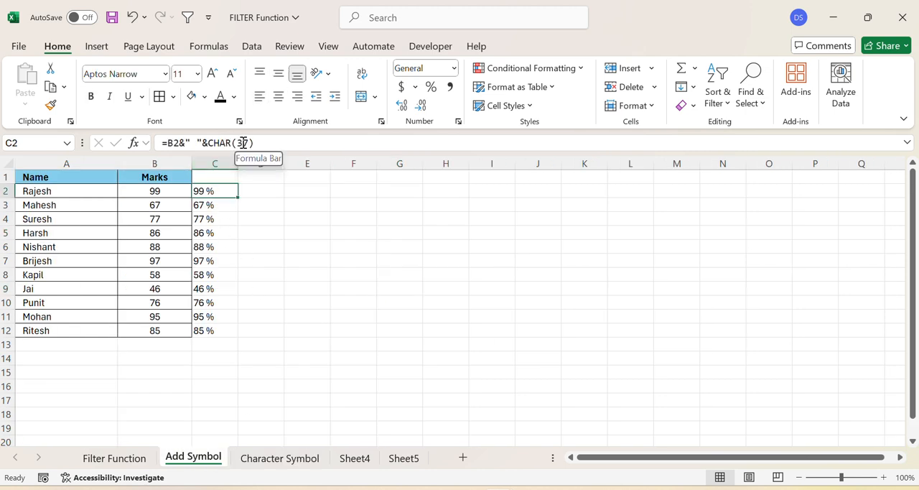
{"action": "double_click", "coordinate": [243, 143]}
{"action": "type", "text": "35"}
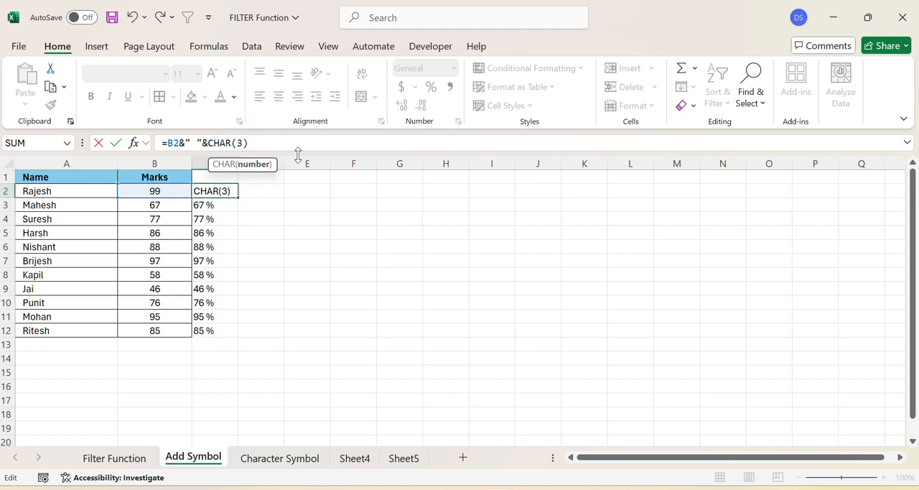
{"action": "key", "text": "Return"}
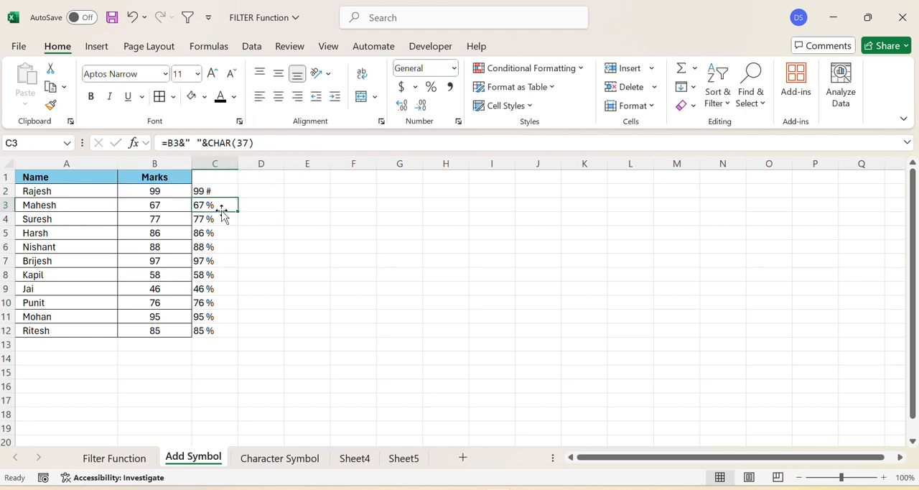
Step: Fill the CHAR(35) formula from C2 down to C12 and save the workbook
{"action": "left_click_drag", "start_coordinate": [210, 191], "coordinate": [201, 330]}
{"action": "key", "text": "ctrl+d"}
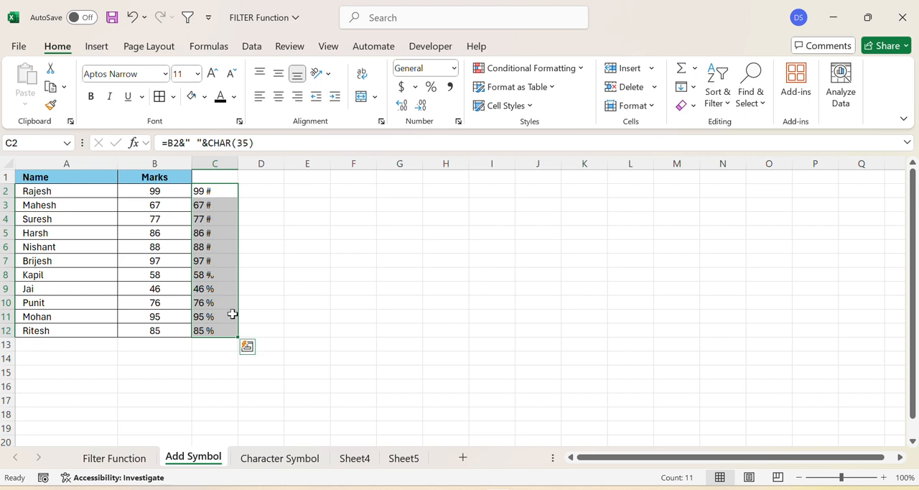
{"action": "left_click", "coordinate": [367, 287]}
{"action": "key", "text": "ctrl+s"}
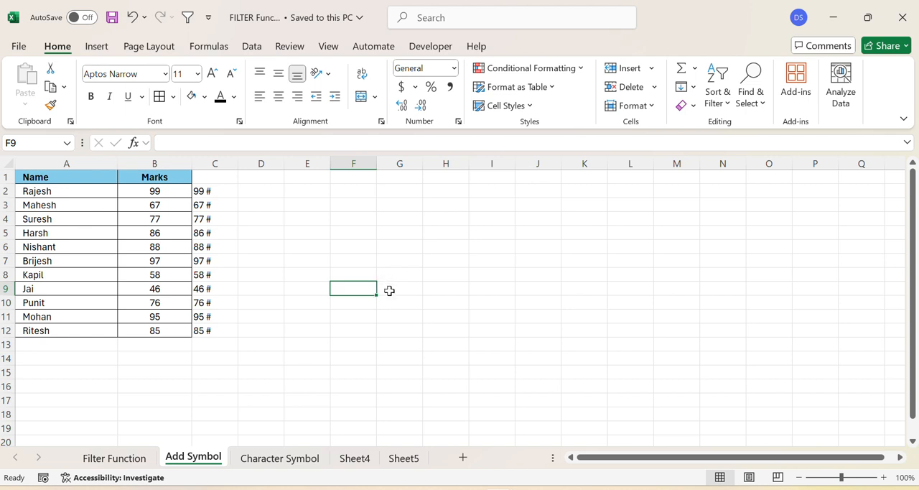
Step: Switch to Sheet4 and examine the Details table, including the colons after the labels in column A
{"action": "left_click", "coordinate": [281, 256]}
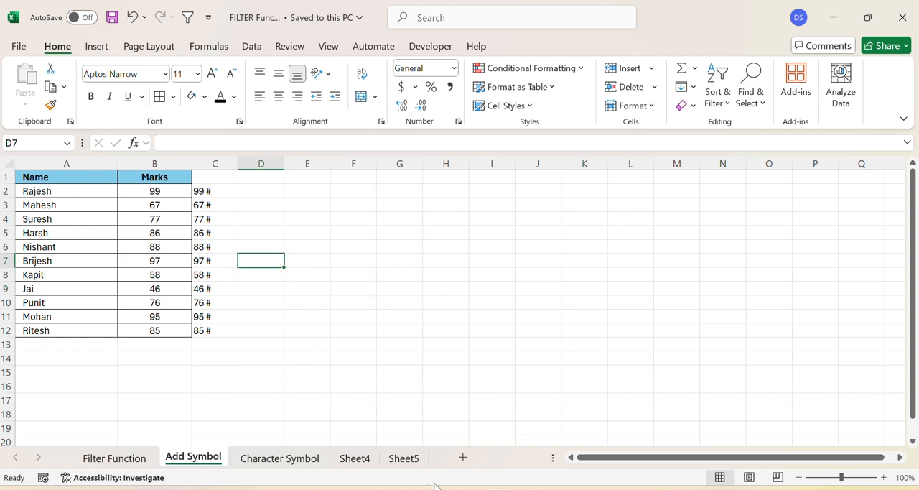
{"action": "left_click", "coordinate": [357, 460]}
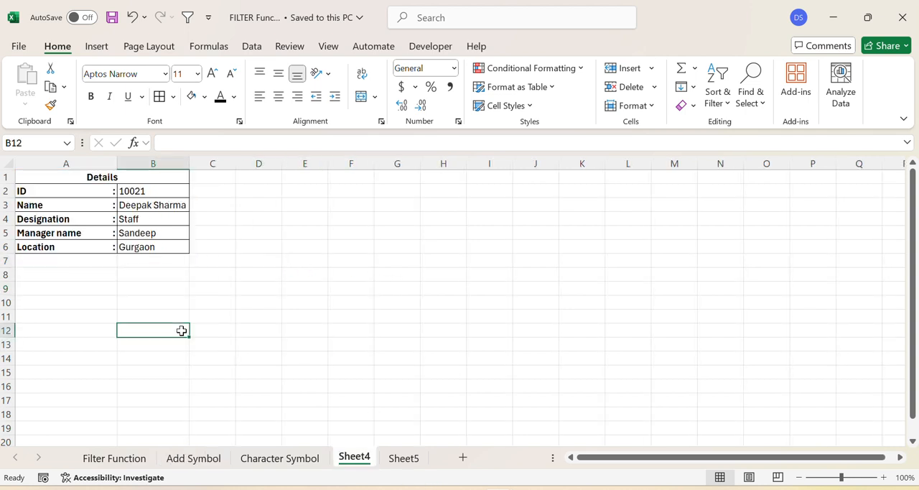
{"action": "left_click_drag", "start_coordinate": [19, 180], "coordinate": [92, 239]}
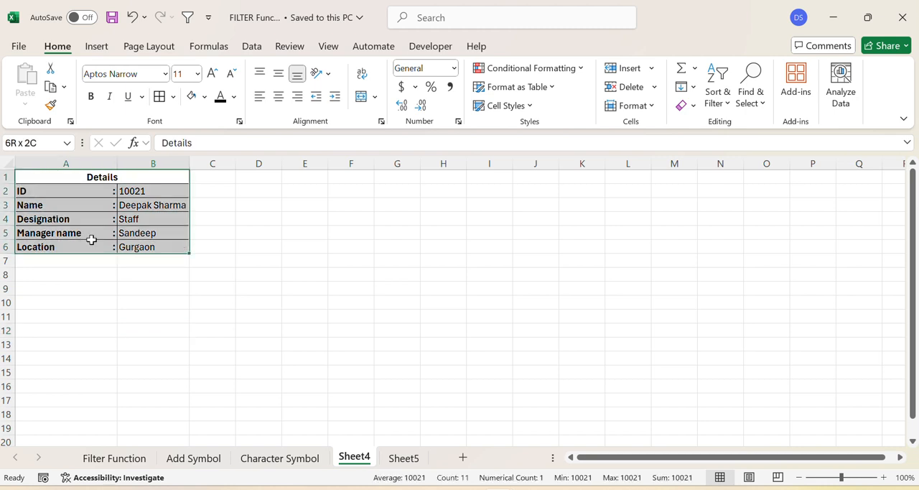
{"action": "left_click", "coordinate": [127, 345]}
{"action": "left_click", "coordinate": [45, 192]}
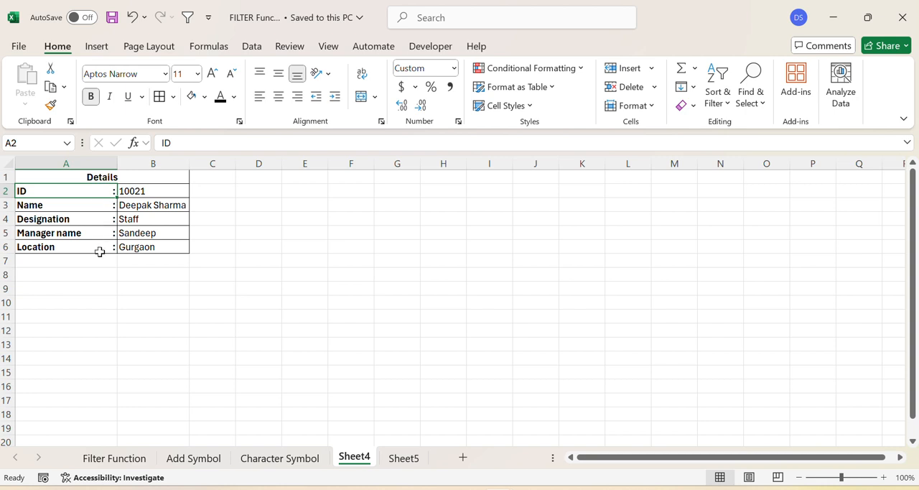
{"action": "left_click", "coordinate": [86, 274]}
{"action": "left_click_drag", "start_coordinate": [68, 193], "coordinate": [47, 324]}
{"action": "left_click", "coordinate": [115, 331]}
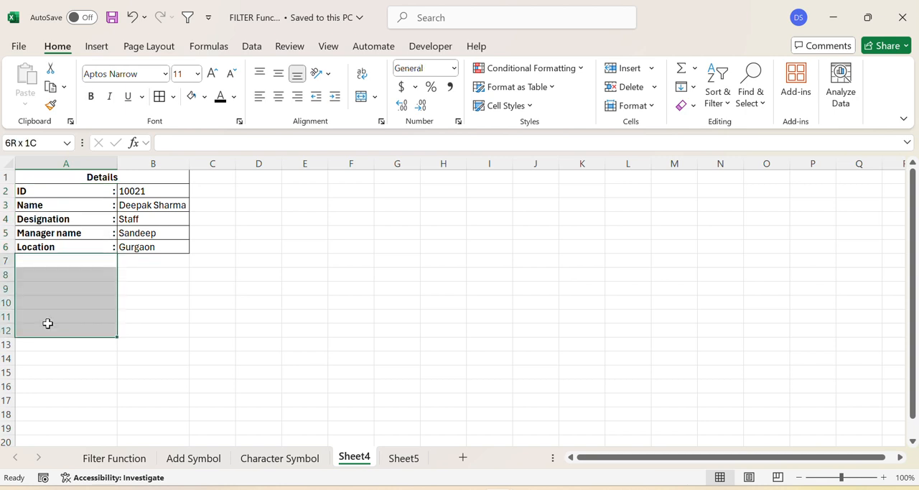
{"action": "left_click", "coordinate": [176, 330]}
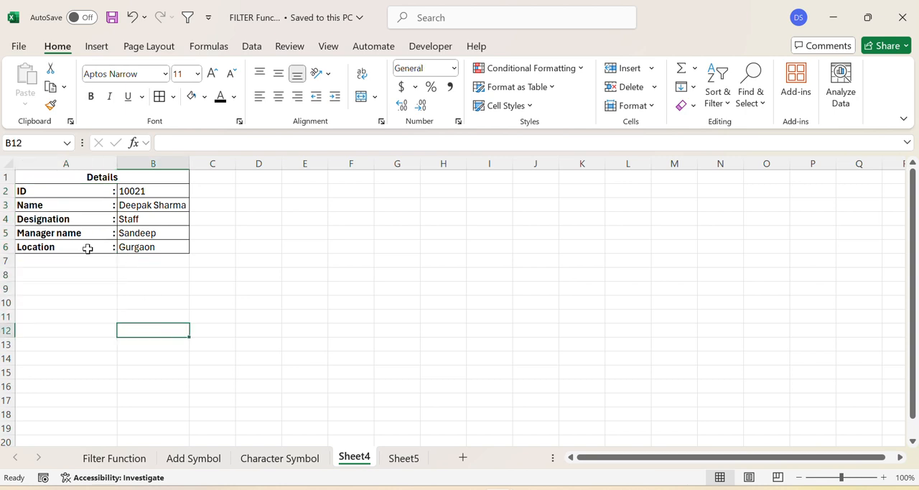
{"action": "left_click", "coordinate": [348, 298]}
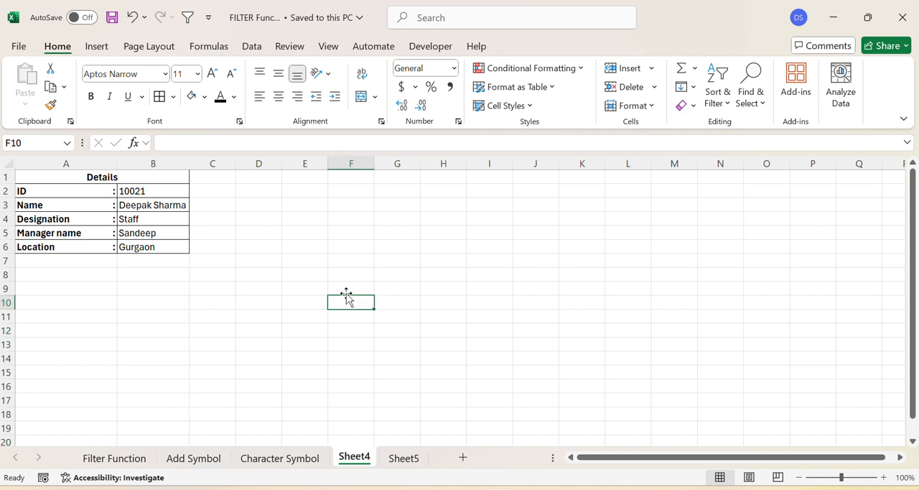
{"action": "left_click", "coordinate": [178, 345]}
{"action": "left_click", "coordinate": [290, 301]}
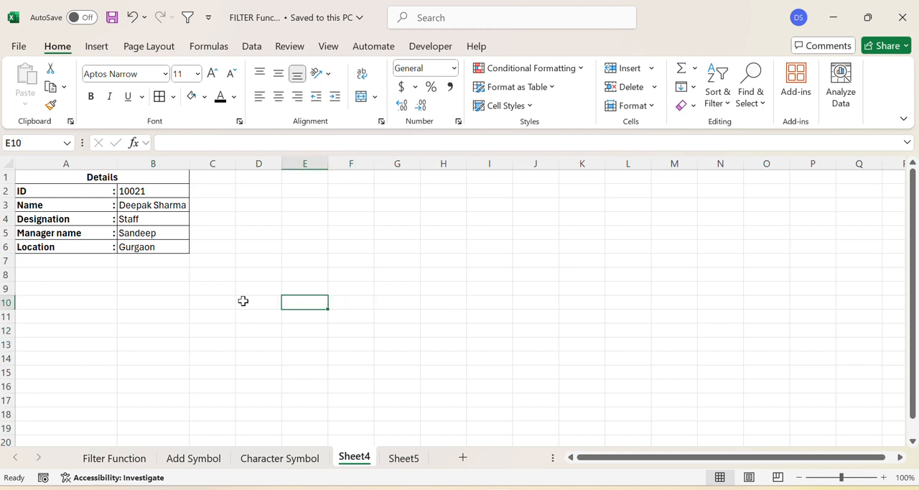
{"action": "left_click", "coordinate": [258, 190]}
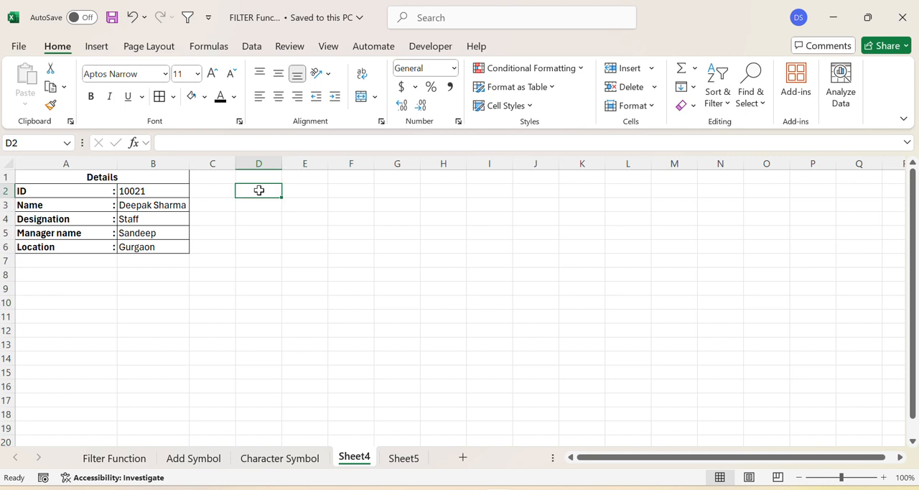
Step: Apply a custom number format starting with @* to cells D2:D6 so that a colon sits at the cell's far edge
{"action": "left_click", "coordinate": [259, 164]}
{"action": "left_click", "coordinate": [313, 280]}
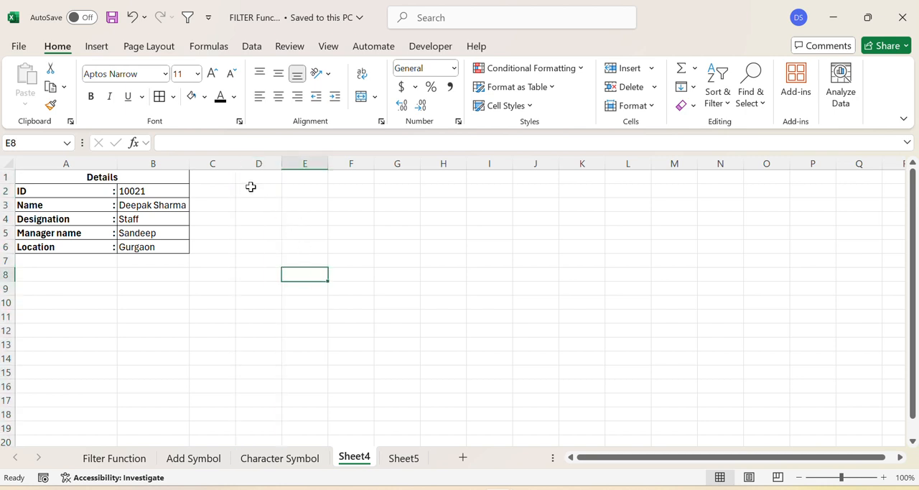
{"action": "left_click_drag", "start_coordinate": [252, 187], "coordinate": [252, 250]}
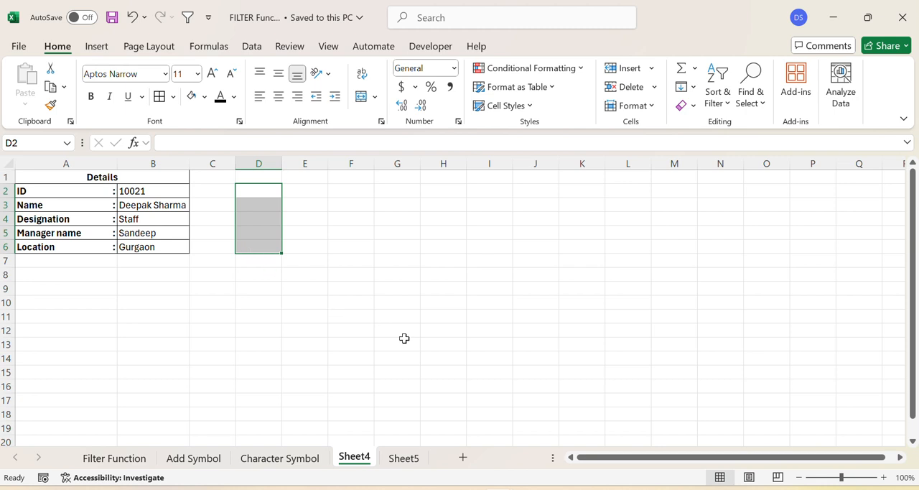
{"action": "key", "text": "ctrl+1"}
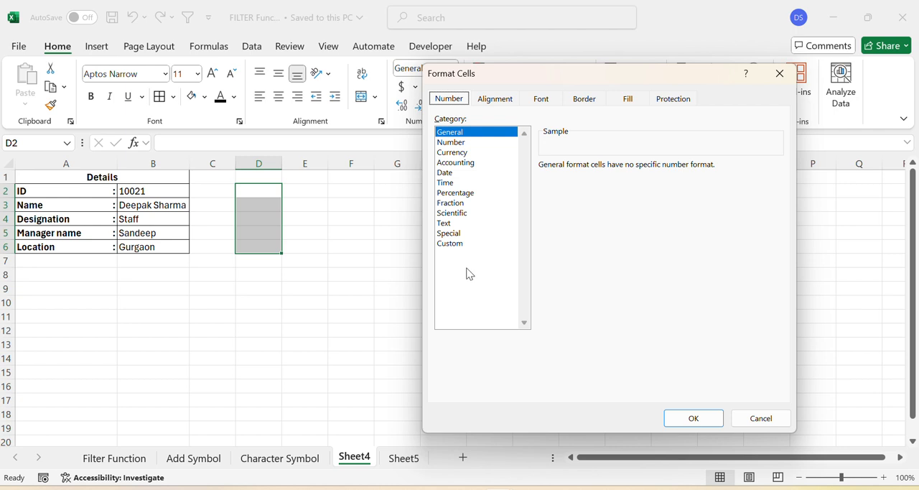
{"action": "left_click", "coordinate": [453, 245]}
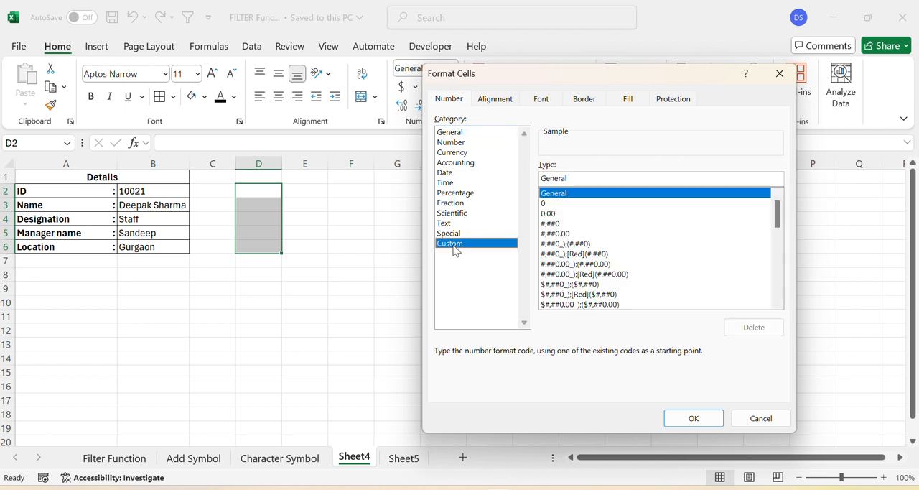
{"action": "double_click", "coordinate": [577, 179]}
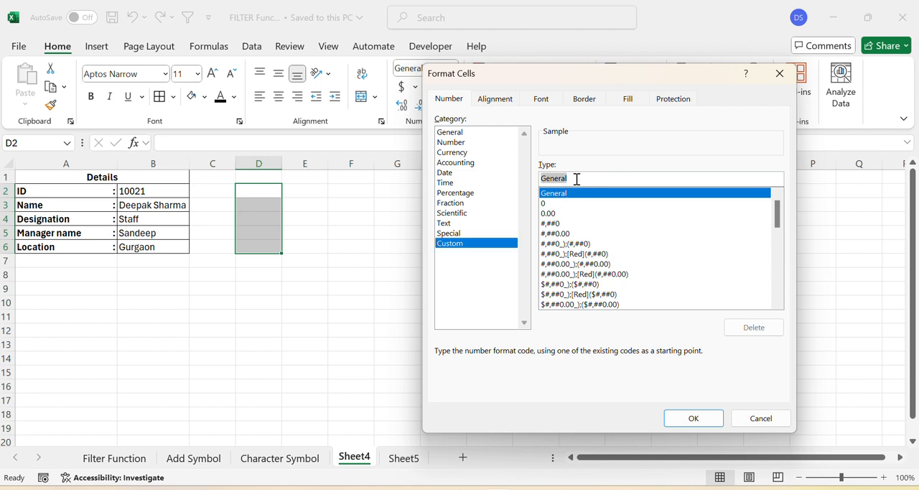
{"action": "type", "text": "@"}
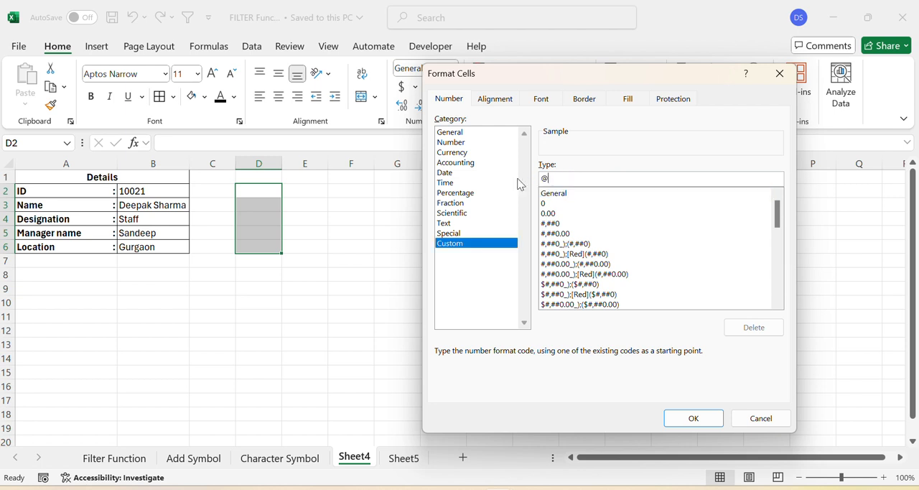
{"action": "type", "text": "*"}
{"action": "left_click", "coordinate": [693, 418]}
{"action": "left_click", "coordinate": [340, 293]}
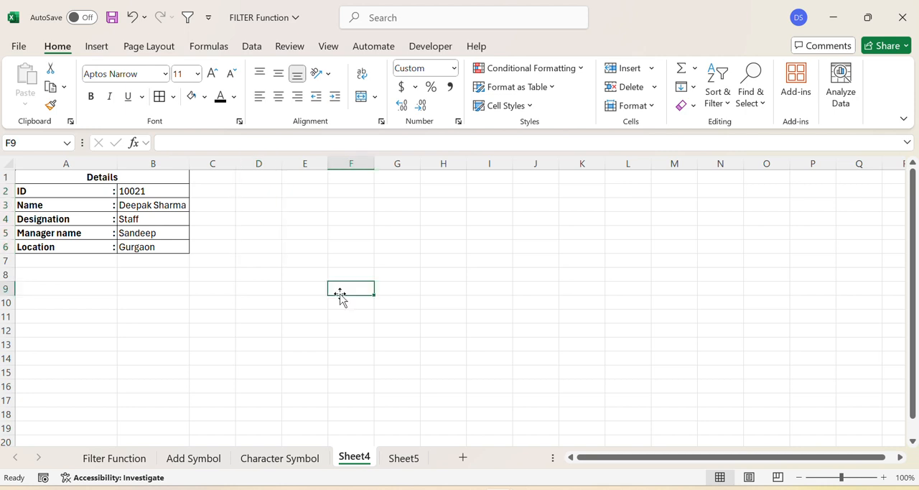
Step: Enter the labels ID in D2 and Name in D3 to try out the colon format
{"action": "left_click", "coordinate": [266, 191]}
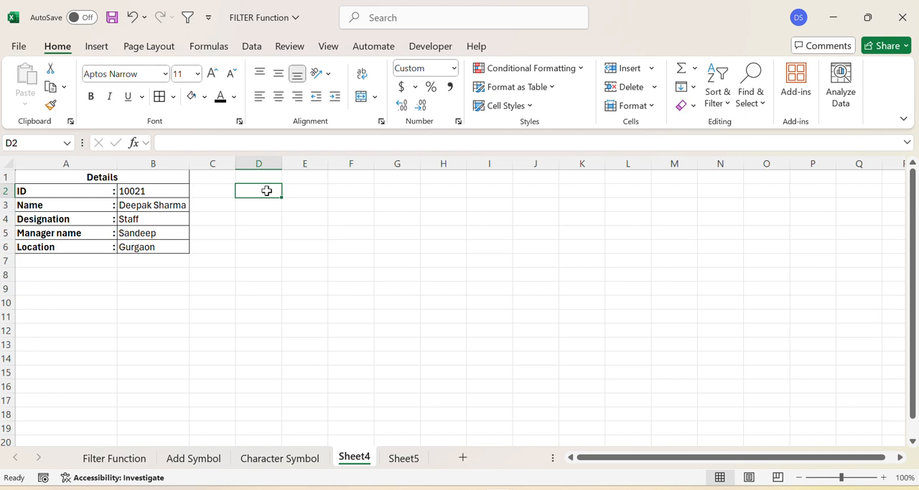
{"action": "type", "text": "ID :"}
{"action": "key", "text": "Return"}
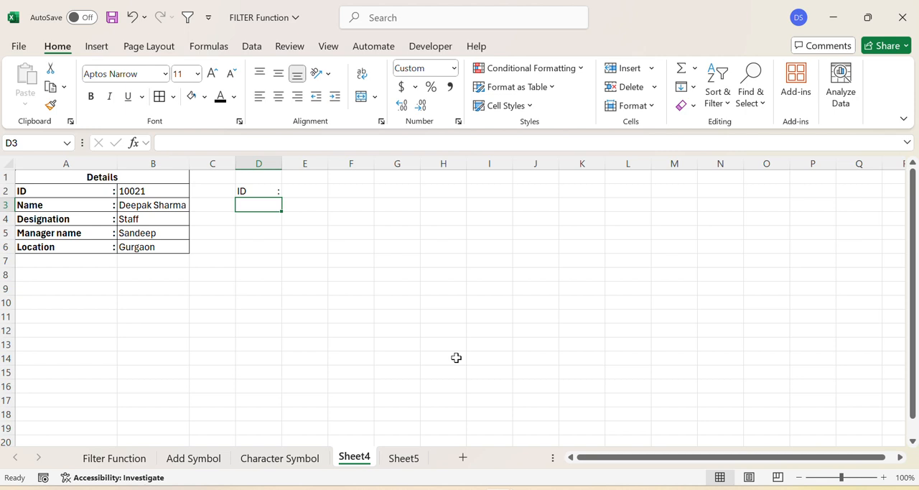
{"action": "type", "text": "Name"}
{"action": "key", "text": "Return"}
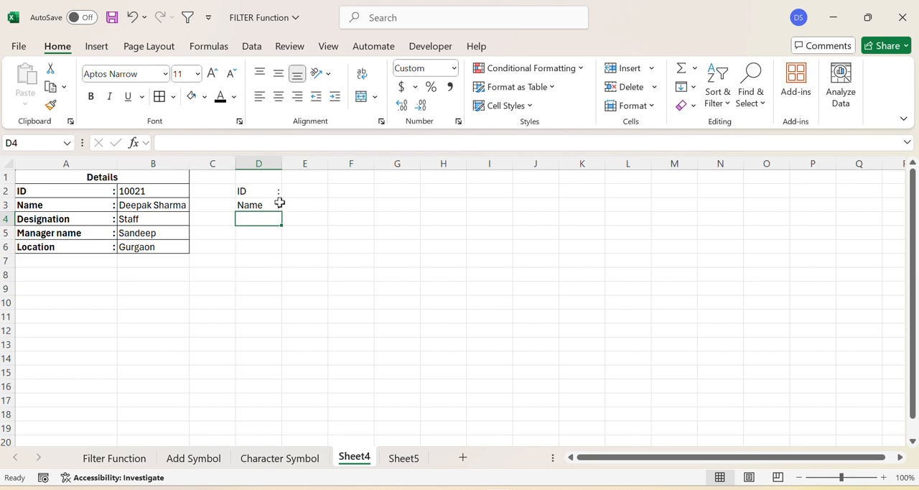
{"action": "left_click", "coordinate": [339, 263]}
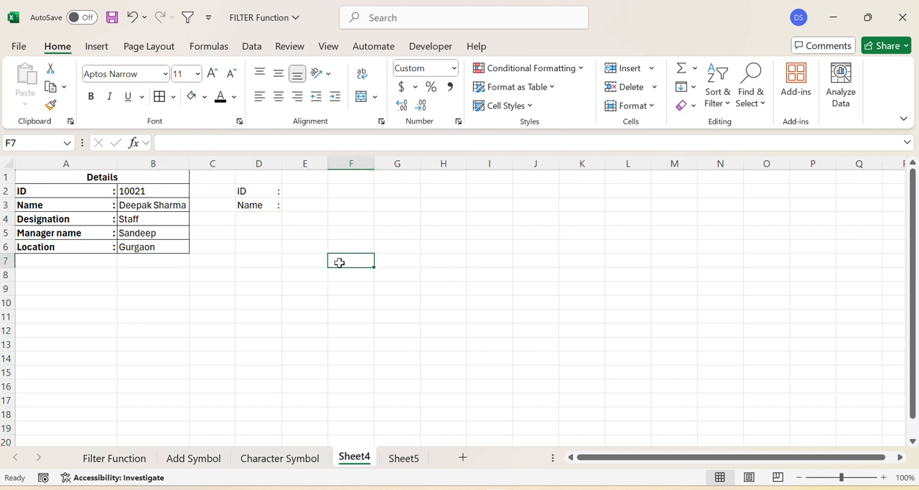
{"action": "left_click", "coordinate": [263, 312]}
Step: Switch to Sheet5 and examine the list of names in A2:A13
{"action": "left_click", "coordinate": [404, 458]}
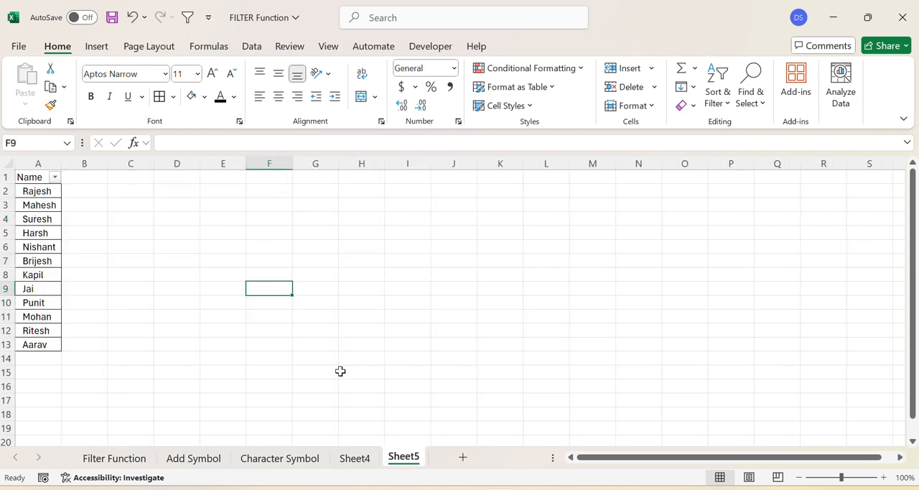
{"action": "left_click", "coordinate": [315, 245]}
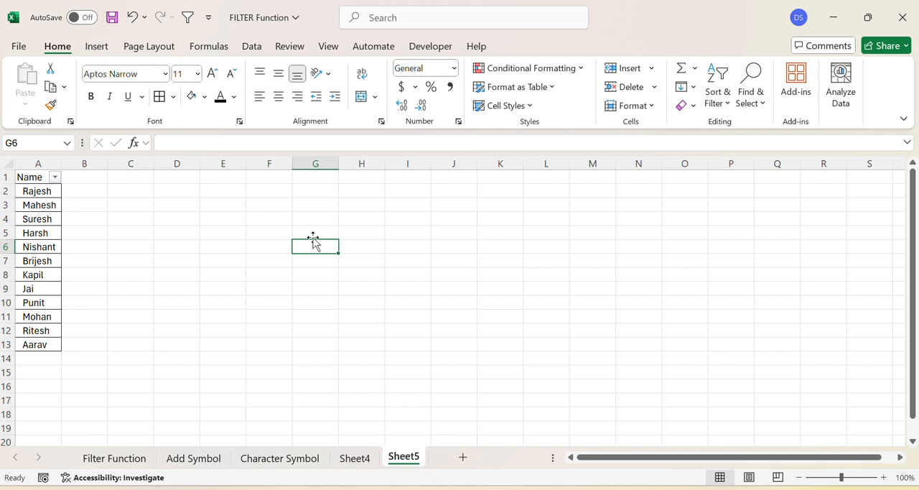
{"action": "left_click", "coordinate": [126, 256]}
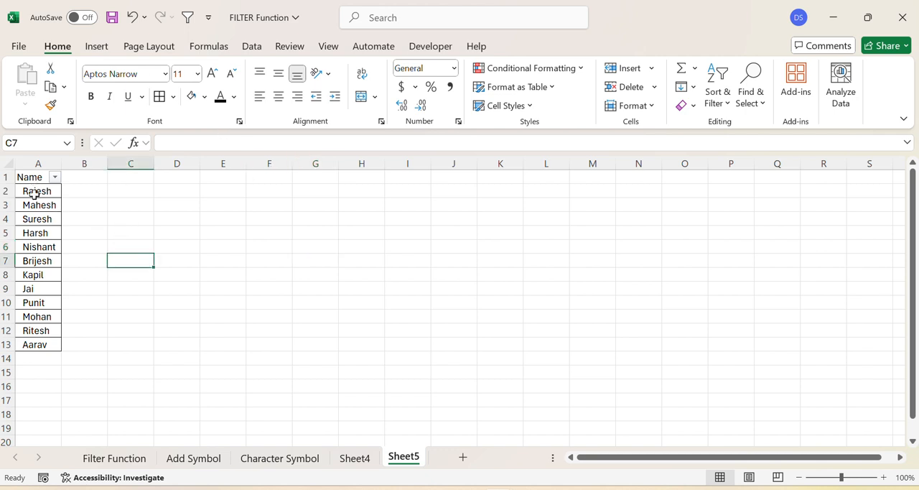
{"action": "left_click", "coordinate": [36, 193]}
{"action": "left_click", "coordinate": [128, 275]}
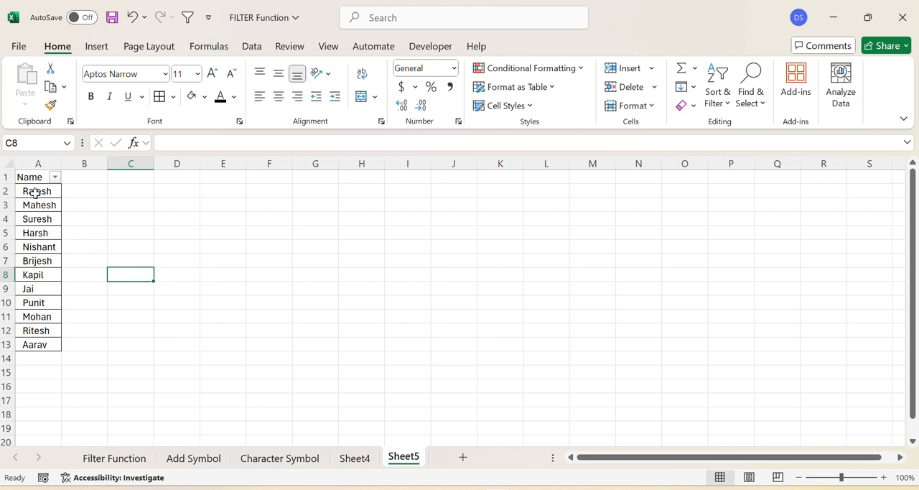
{"action": "left_click_drag", "start_coordinate": [35, 190], "coordinate": [23, 343]}
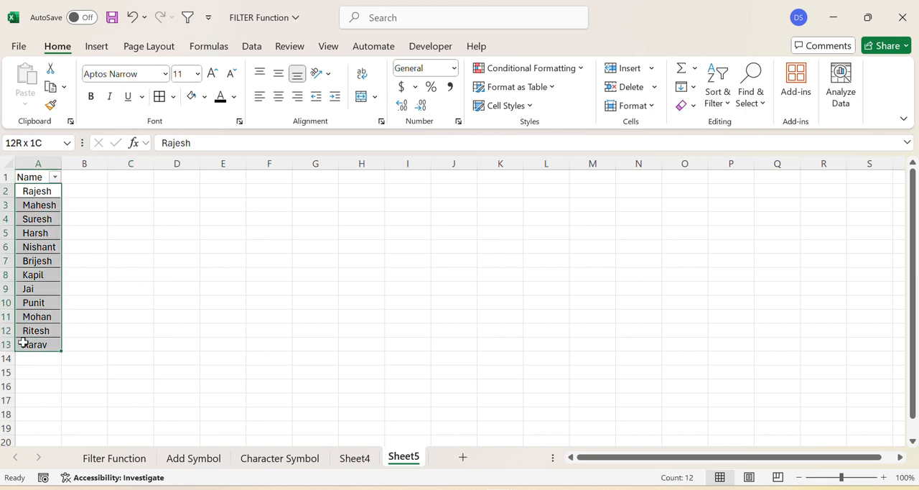
{"action": "left_click_drag", "start_coordinate": [23, 342], "coordinate": [24, 342]}
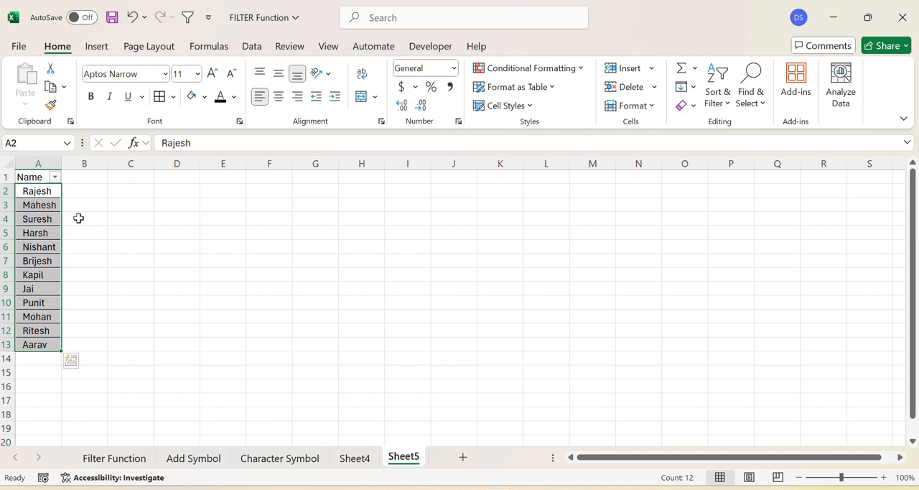
{"action": "left_click", "coordinate": [158, 230]}
{"action": "left_click", "coordinate": [9, 205]}
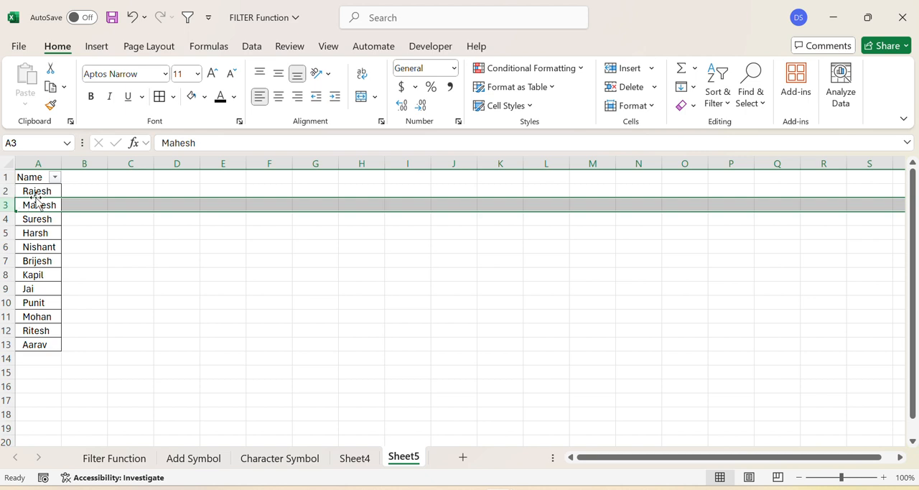
{"action": "left_click", "coordinate": [156, 302]}
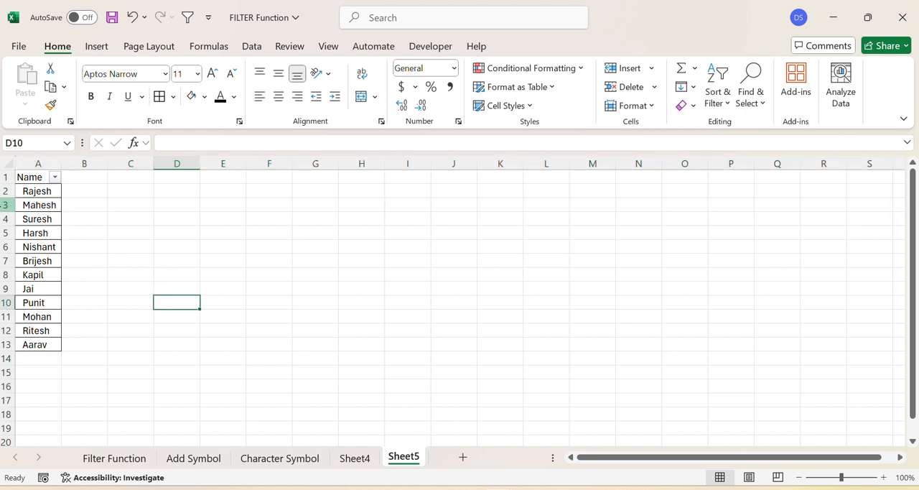
Step: Insert a blank row above row 3 of the name list
{"action": "left_click", "coordinate": [5, 206]}
{"action": "right_click", "coordinate": [6, 208]}
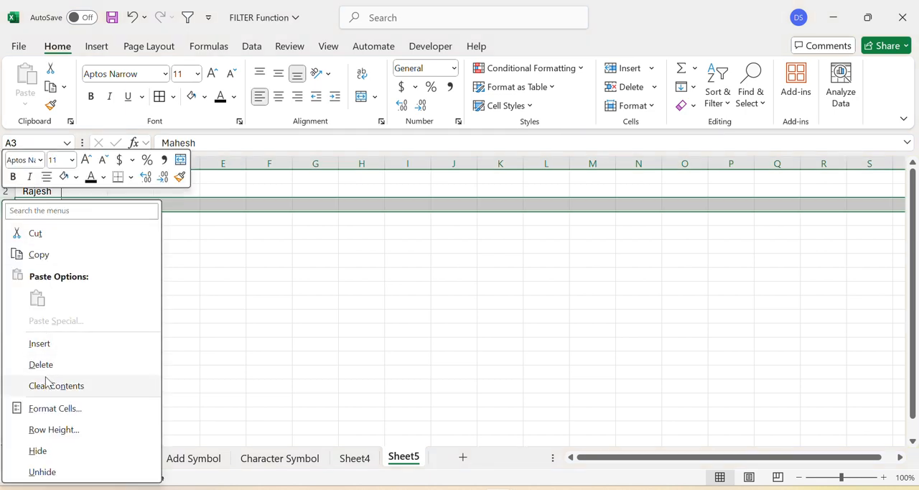
{"action": "left_click", "coordinate": [40, 344]}
{"action": "left_click", "coordinate": [232, 299]}
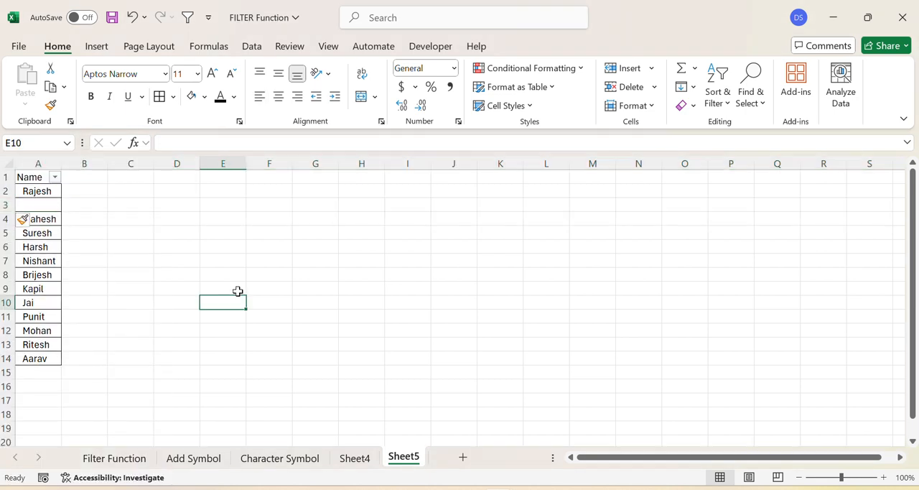
Step: Delete the blank row 3 from the name list
{"action": "left_click", "coordinate": [117, 202]}
{"action": "left_click", "coordinate": [4, 206]}
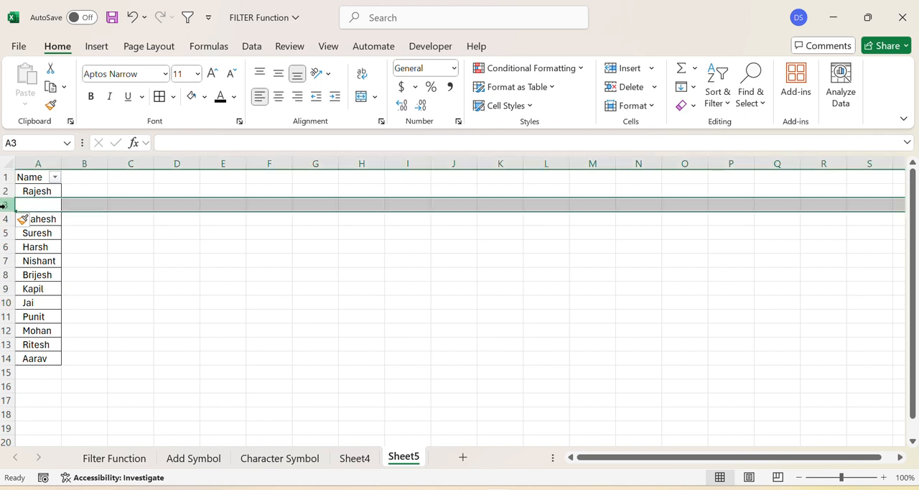
{"action": "key", "text": "ctrl+minus"}
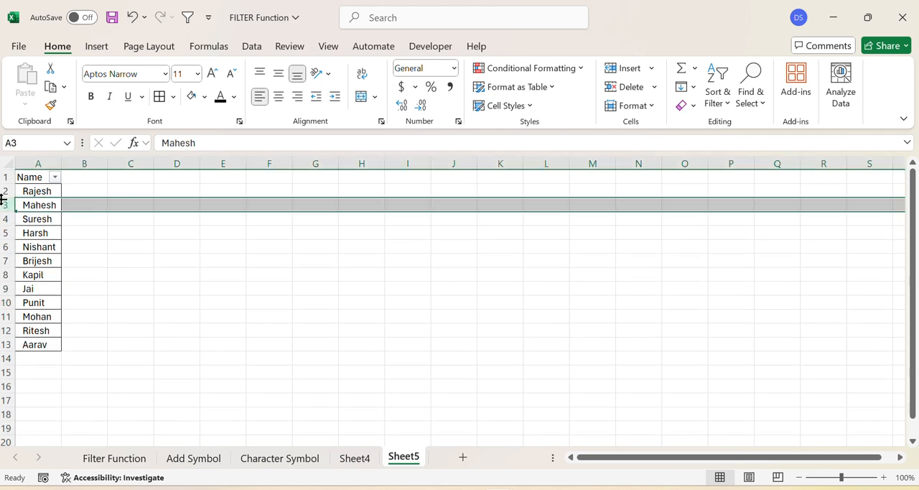
{"action": "left_click", "coordinate": [163, 285]}
Step: Add the header sno in B1 and enter 1 in B2 and 2 in B3
{"action": "left_click", "coordinate": [86, 181]}
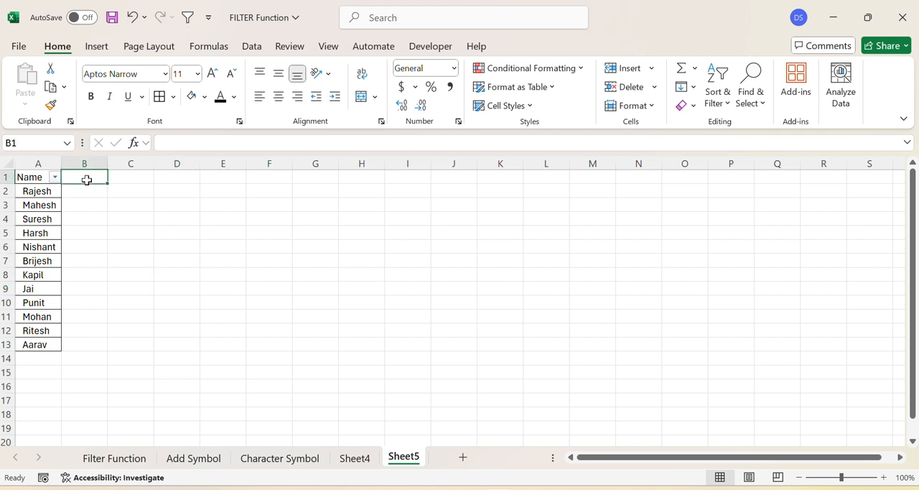
{"action": "type", "text": "sno"}
{"action": "key", "text": "Return"}
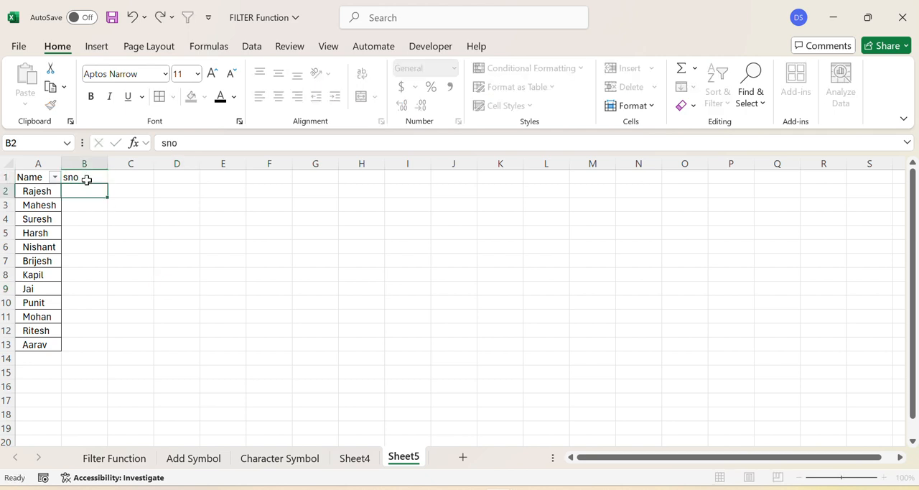
{"action": "left_click", "coordinate": [160, 245]}
{"action": "left_click", "coordinate": [79, 191]}
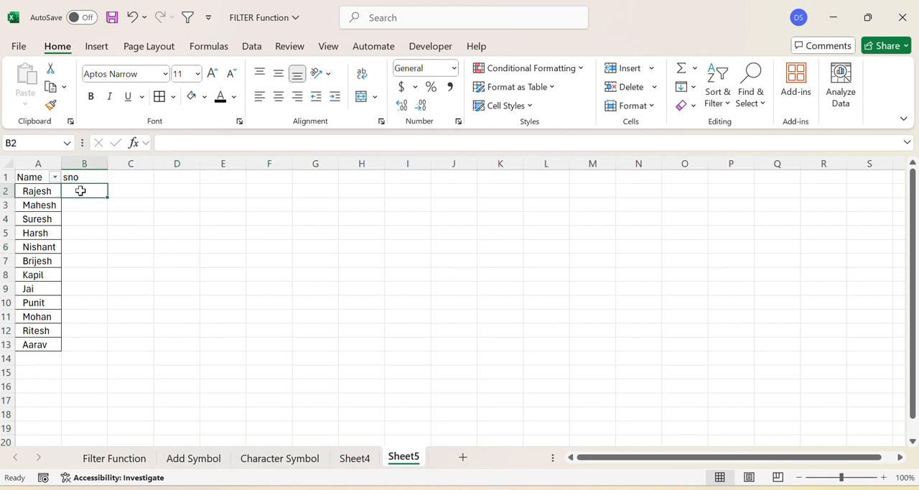
{"action": "type", "text": "1"}
{"action": "key", "text": "Return"}
{"action": "type", "text": "2"}
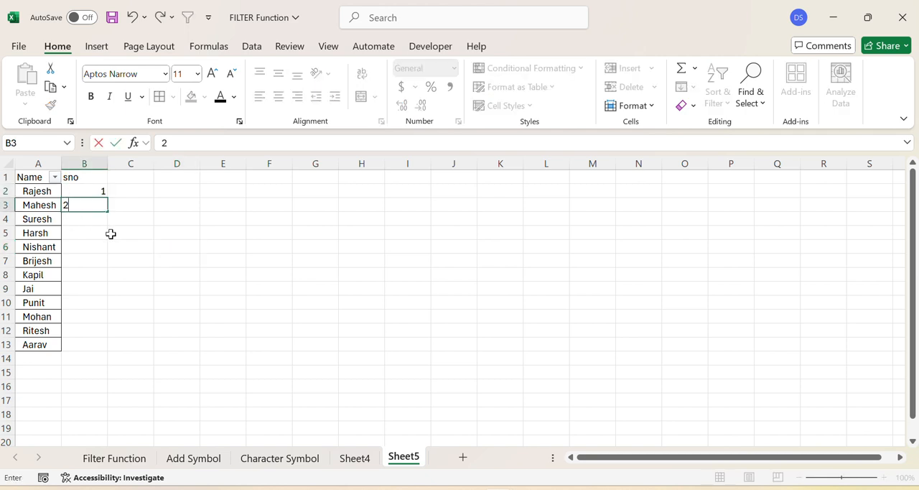
{"action": "left_click", "coordinate": [138, 257]}
Step: Fill the number series from B2:B3 down column B to B17 and clear the surplus numbers below B13
{"action": "left_click", "coordinate": [92, 195]}
{"action": "left_click_drag", "start_coordinate": [92, 195], "coordinate": [107, 402]}
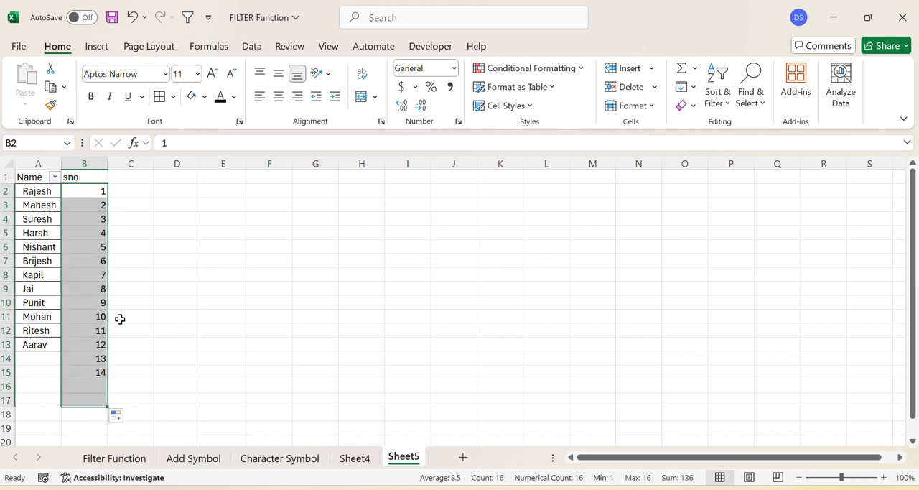
{"action": "left_click", "coordinate": [158, 372]}
{"action": "left_click_drag", "start_coordinate": [92, 351], "coordinate": [87, 400]}
{"action": "key", "text": "Delete"}
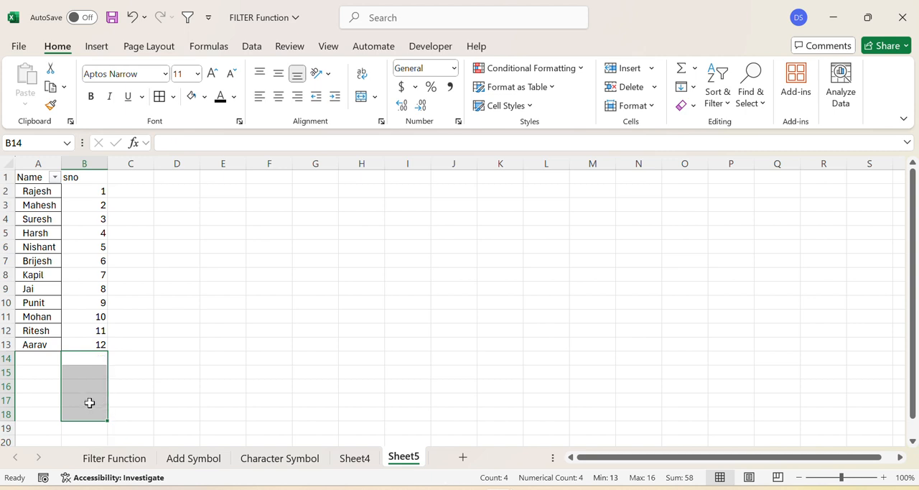
{"action": "left_click", "coordinate": [255, 355]}
Step: Copy the numbers 1 to 12 from B2:B13 and paste them directly below, starting at B14
{"action": "left_click_drag", "start_coordinate": [100, 195], "coordinate": [74, 342]}
{"action": "key", "text": "ctrl+c"}
{"action": "left_click", "coordinate": [90, 357]}
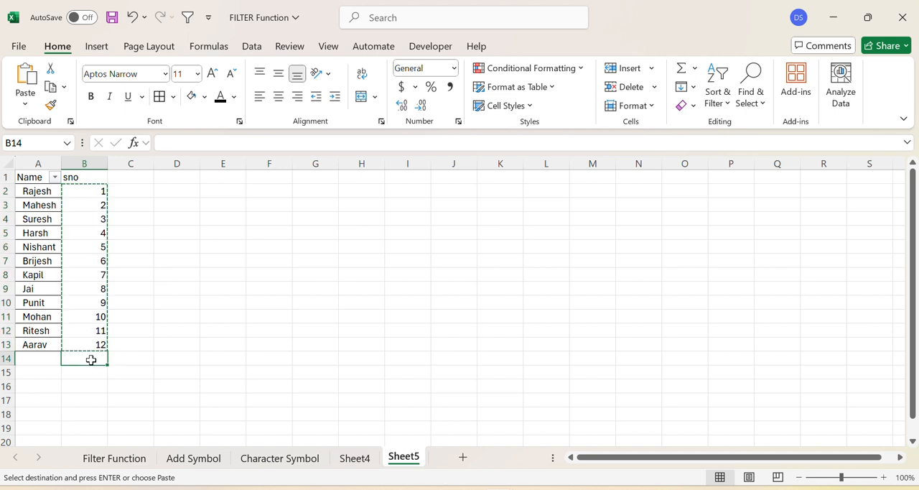
{"action": "key", "text": "ctrl+v"}
{"action": "left_click", "coordinate": [319, 316]}
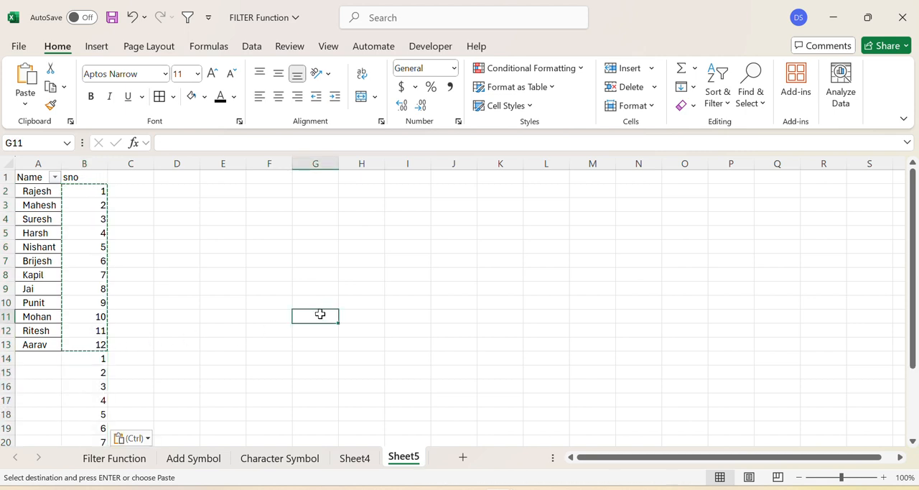
Step: Apply the filter to both the Name and sno columns and sort sno from smallest to largest
{"action": "left_click", "coordinate": [10, 164]}
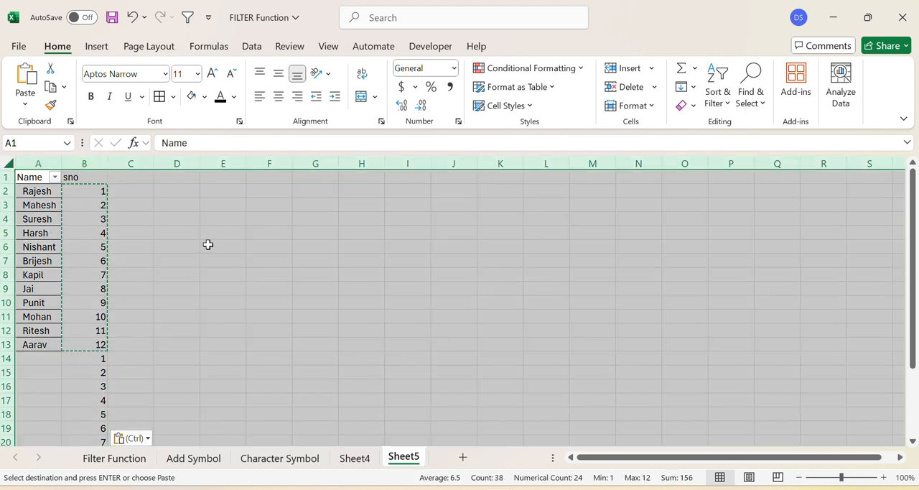
{"action": "key", "text": "Escape"}
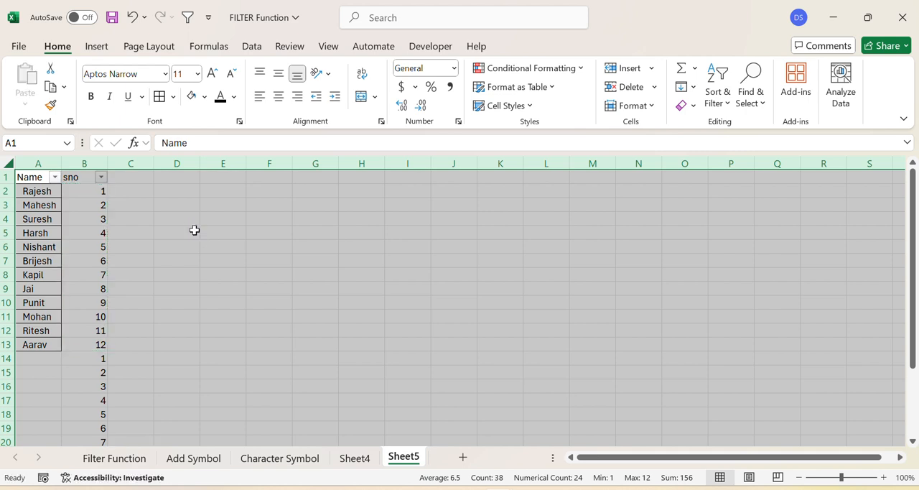
{"action": "left_click", "coordinate": [208, 244]}
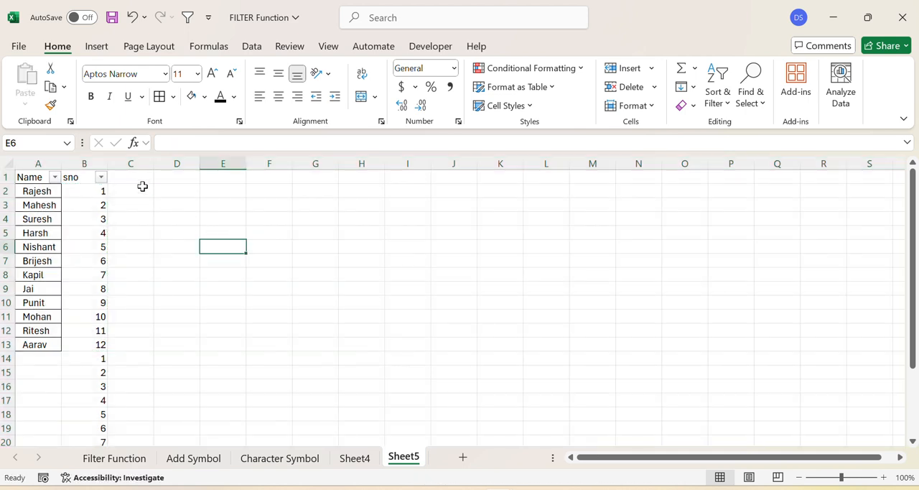
{"action": "left_click", "coordinate": [101, 177]}
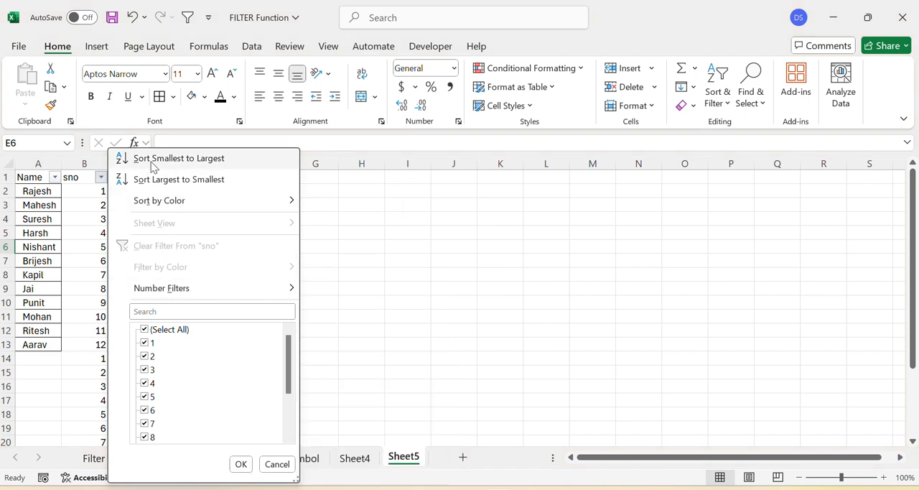
{"action": "left_click", "coordinate": [202, 165]}
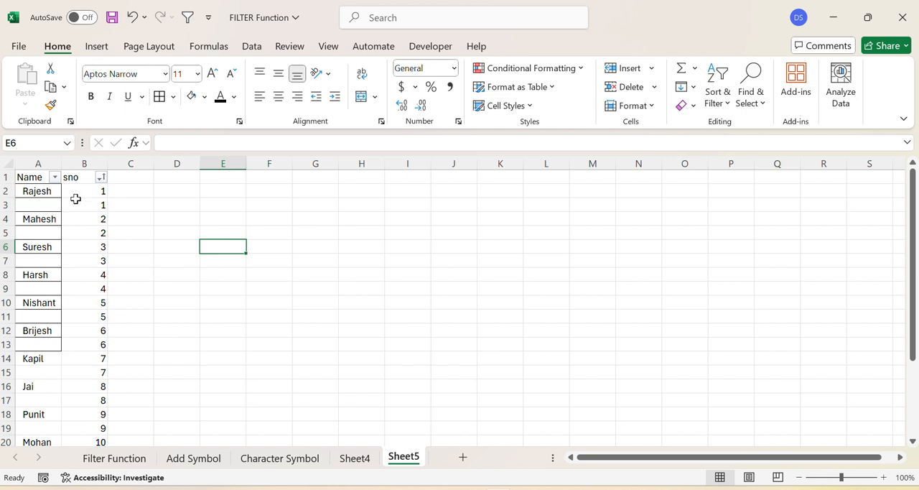
Step: Clear the contents of the entire sno helper column B
{"action": "left_click", "coordinate": [91, 161]}
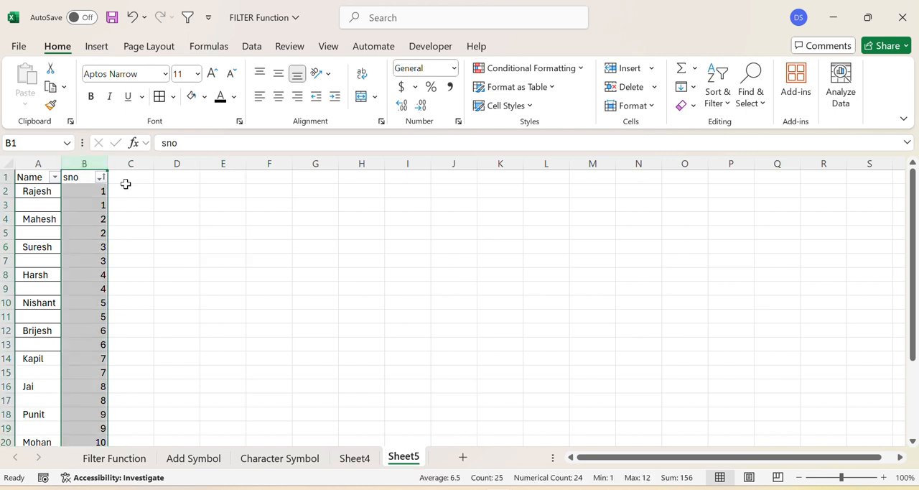
{"action": "key", "text": "Delete"}
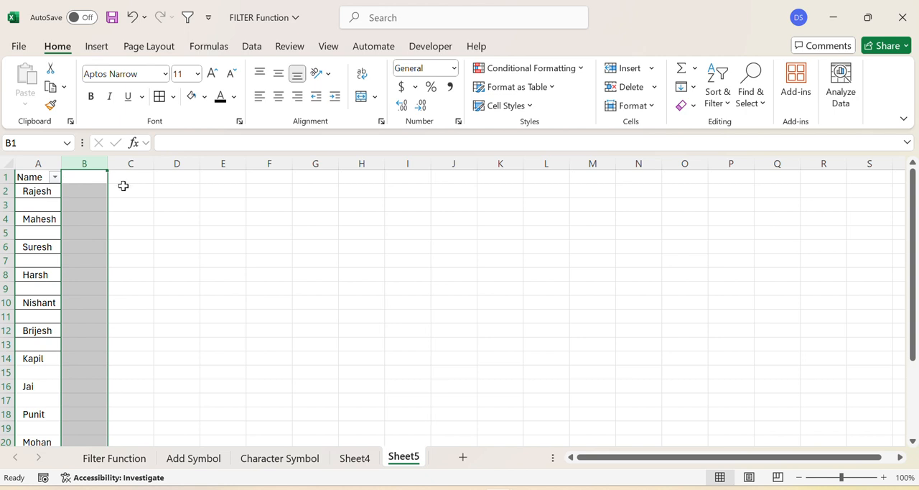
{"action": "left_click", "coordinate": [206, 273]}
{"action": "left_click_drag", "start_coordinate": [911, 218], "coordinate": [895, 198]}
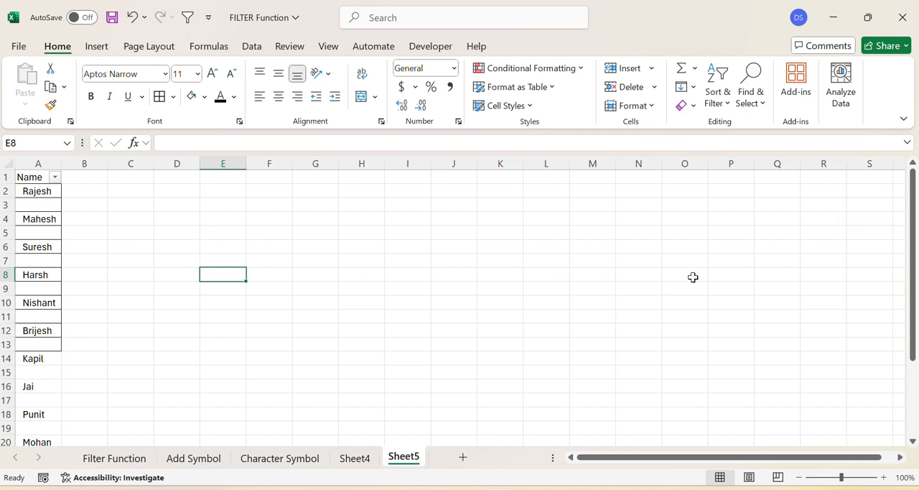